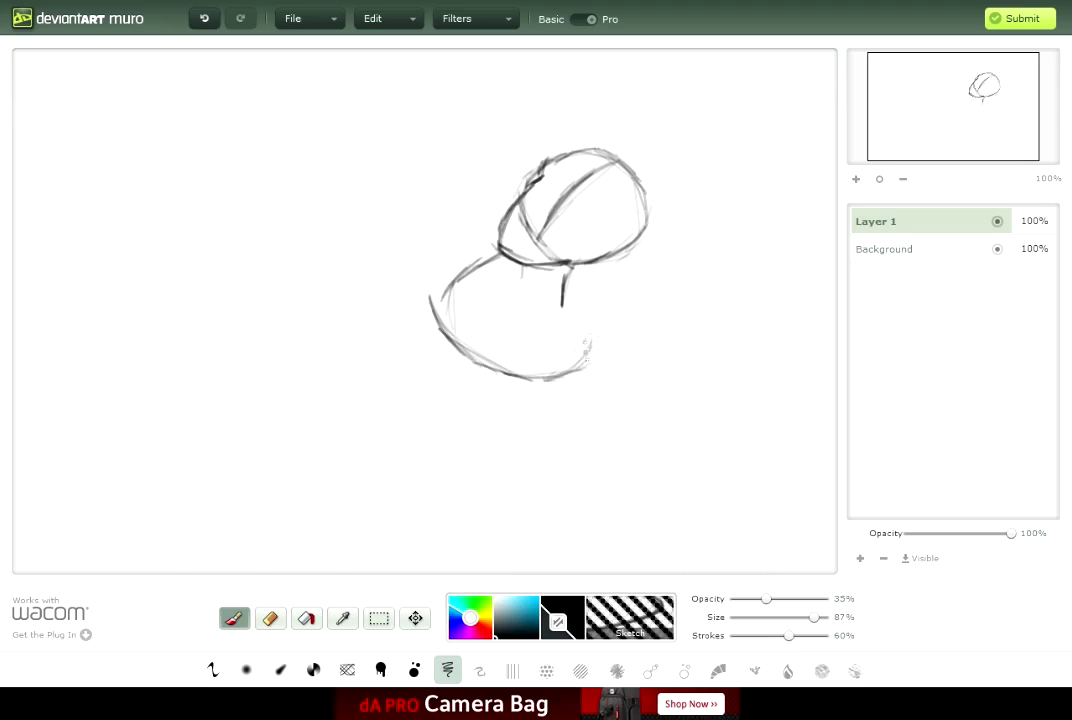
# Step: Close the chest outline below the head and sketch the raised arm with rounded shoulder, oval upper arm and pointed forearm
pyautogui.moveTo(430, 300)
pyautogui.mouseDown()
pyautogui.moveTo(511, 269)
pyautogui.moveTo(587, 311)
pyautogui.moveTo(599, 295)
pyautogui.moveTo(567, 262)
pyautogui.moveTo(629, 233)
pyautogui.moveTo(646, 207)
pyautogui.moveTo(641, 227)
pyautogui.moveTo(622, 161)
pyautogui.moveTo(540, 174)
pyautogui.mouseUp()
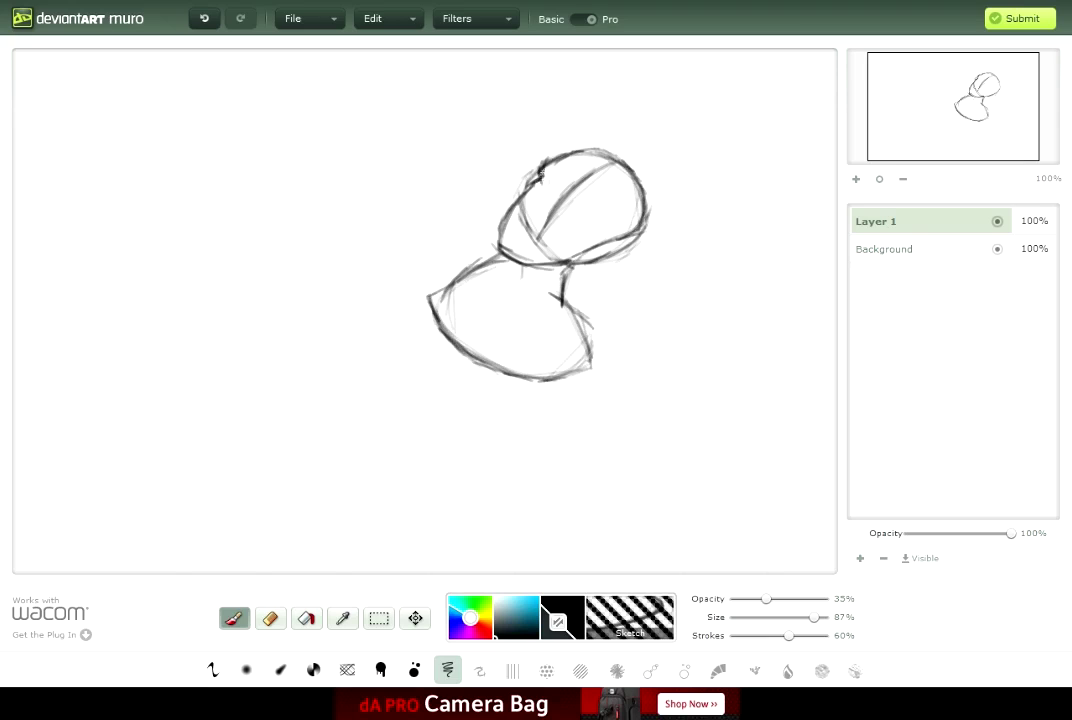
pyautogui.moveTo(455, 250)
pyautogui.mouseDown()
pyautogui.moveTo(495, 255)
pyautogui.moveTo(462, 242)
pyautogui.moveTo(451, 285)
pyautogui.moveTo(433, 285)
pyautogui.moveTo(473, 297)
pyautogui.moveTo(445, 261)
pyautogui.moveTo(478, 282)
pyautogui.moveTo(421, 252)
pyautogui.moveTo(411, 259)
pyautogui.moveTo(401, 184)
pyautogui.moveTo(376, 233)
pyautogui.moveTo(369, 183)
pyautogui.moveTo(414, 270)
pyautogui.moveTo(394, 229)
pyautogui.mouseUp()
pyautogui.hotkey('ctrl', 'z')
pyautogui.moveTo(306, 108); pyautogui.dragTo(358, 185)
pyautogui.moveTo(310, 76); pyautogui.dragTo(372, 160)
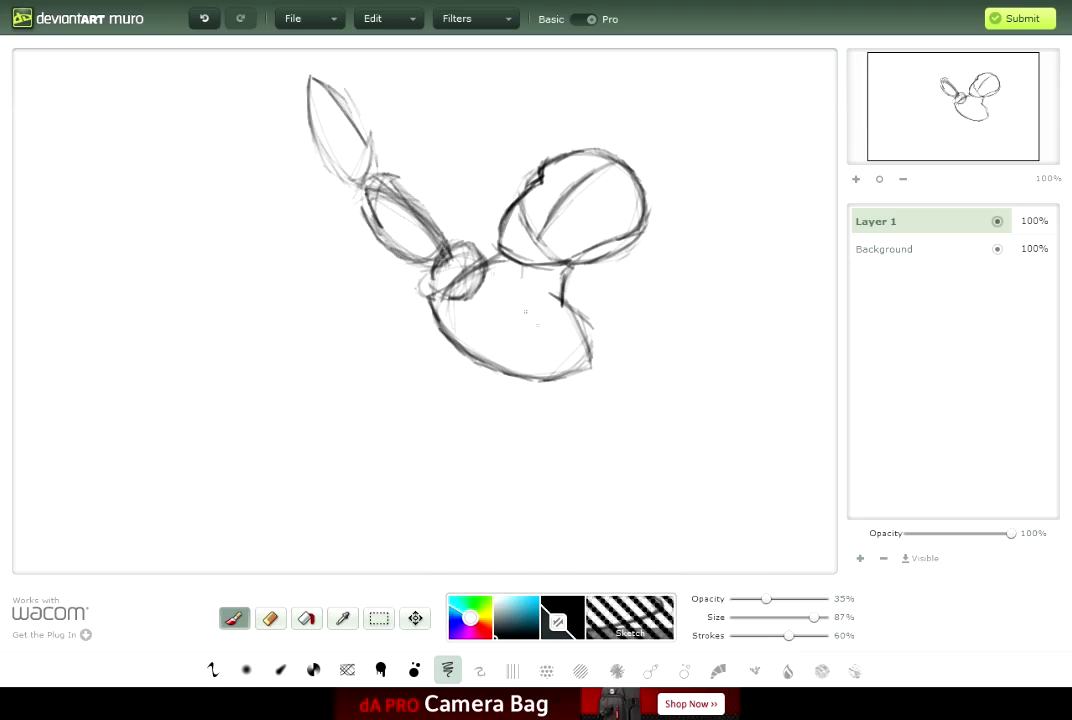
# Step: Sketch the lowered, bent arm on the figure's other side and the torso's sides tapering down to a curved hip line
pyautogui.moveTo(575, 305)
pyautogui.mouseDown()
pyautogui.moveTo(573, 356)
pyautogui.moveTo(612, 340)
pyautogui.moveTo(598, 458)
pyautogui.moveTo(618, 420)
pyautogui.mouseUp()
pyautogui.moveTo(624, 476)
pyautogui.mouseDown()
pyautogui.moveTo(659, 452)
pyautogui.moveTo(656, 441)
pyautogui.moveTo(600, 467)
pyautogui.moveTo(617, 491)
pyautogui.moveTo(655, 420)
pyautogui.mouseUp()
pyautogui.moveTo(432, 298); pyautogui.dragTo(420, 430)
pyautogui.moveTo(440, 335); pyautogui.dragTo(433, 445)
pyautogui.moveTo(558, 375); pyautogui.dragTo(492, 468)
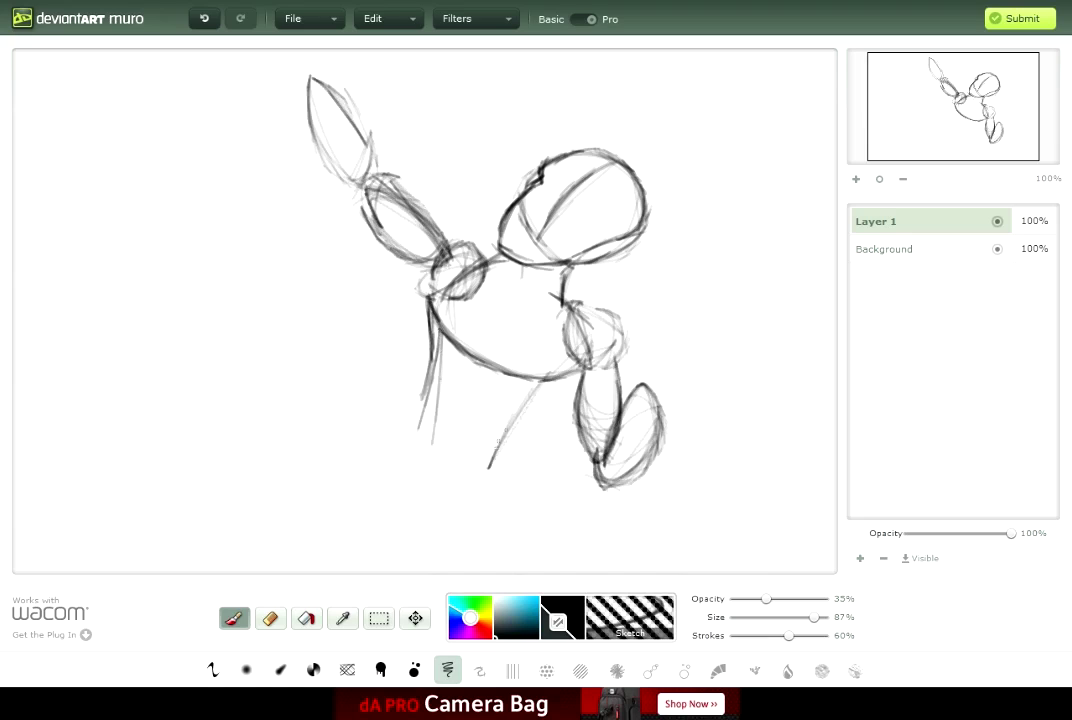
pyautogui.moveTo(583, 350)
pyautogui.mouseDown()
pyautogui.moveTo(491, 469)
pyautogui.moveTo(430, 474)
pyautogui.mouseUp()
# Step: Sketch the raised bent leg with thigh, shin and foot, plus the standing leg running off the canvas edge
pyautogui.moveTo(345, 352)
pyautogui.mouseDown()
pyautogui.moveTo(410, 430)
pyautogui.moveTo(420, 500)
pyautogui.mouseUp()
pyautogui.moveTo(370, 430); pyautogui.dragTo(440, 470)
pyautogui.moveTo(352, 355)
pyautogui.mouseDown()
pyautogui.moveTo(394, 495)
pyautogui.moveTo(365, 383)
pyautogui.moveTo(344, 359)
pyautogui.moveTo(315, 512)
pyautogui.mouseUp()
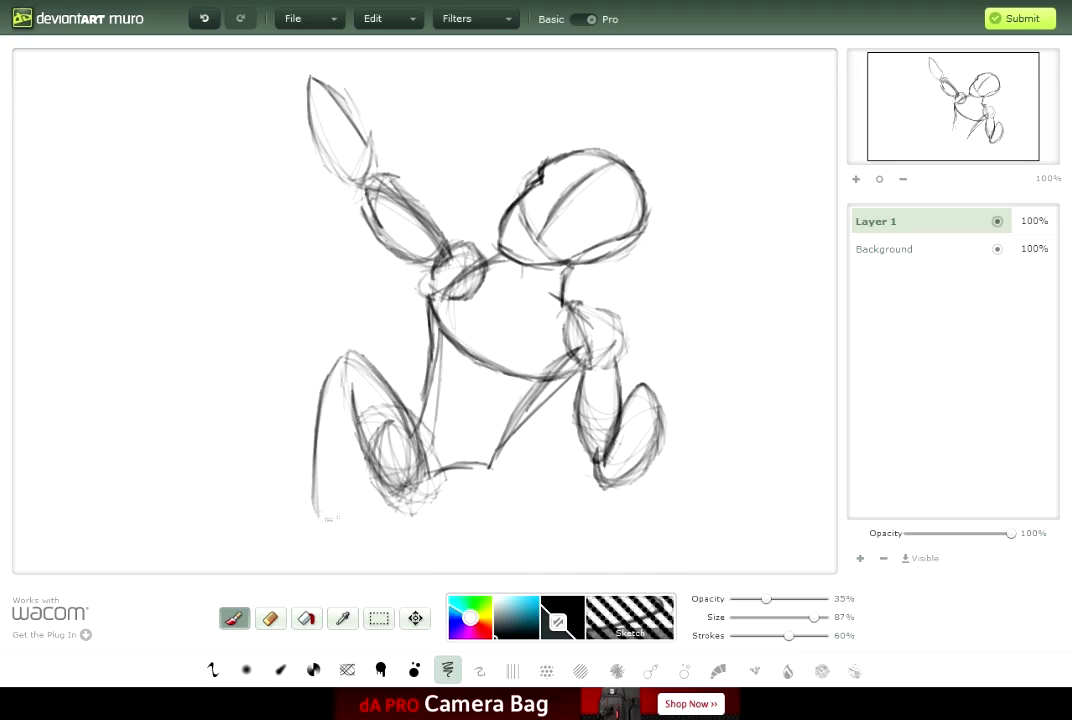
pyautogui.moveTo(330, 380); pyautogui.dragTo(320, 505)
pyautogui.moveTo(355, 360)
pyautogui.mouseDown()
pyautogui.moveTo(340, 500)
pyautogui.moveTo(266, 530)
pyautogui.moveTo(348, 518)
pyautogui.mouseUp()
pyautogui.moveTo(430, 468); pyautogui.dragTo(446, 570)
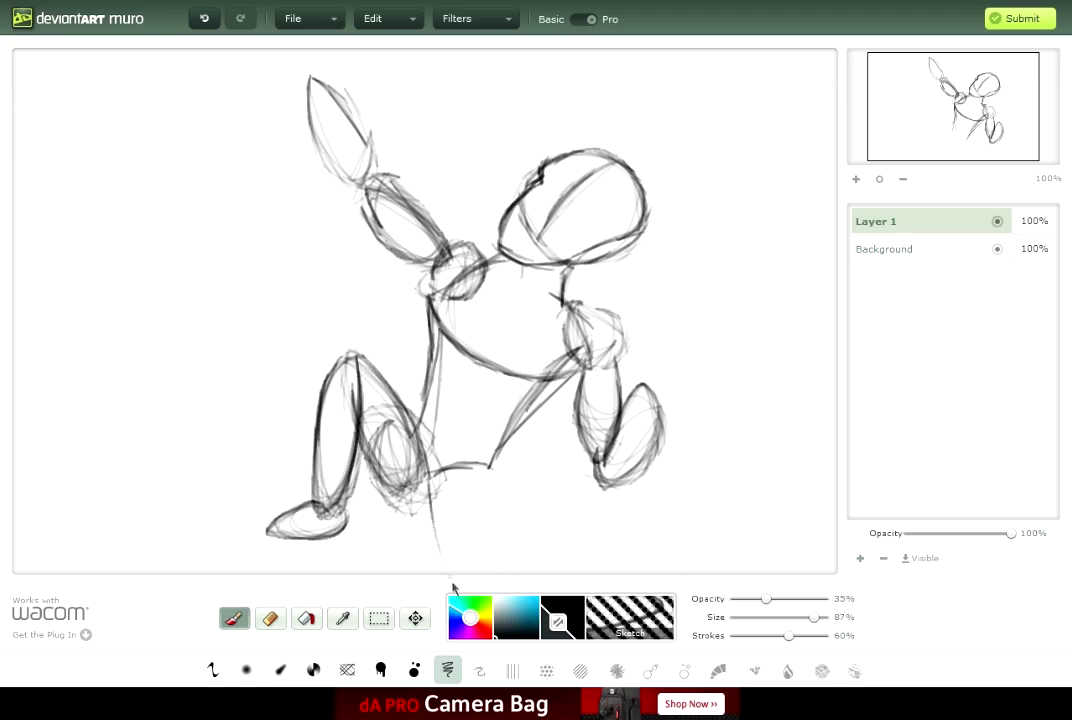
pyautogui.moveTo(490, 464); pyautogui.dragTo(510, 570)
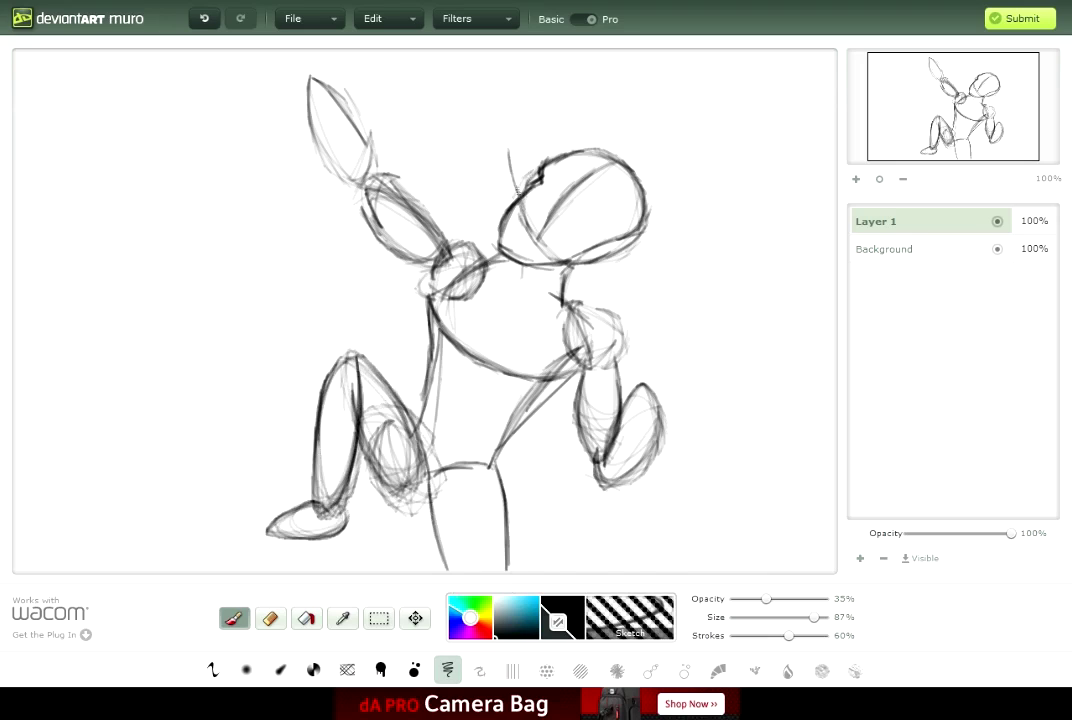
# Step: Sketch a wide tilted hat brim around the head and dark hair framing the face
pyautogui.moveTo(517, 187)
pyautogui.mouseDown()
pyautogui.moveTo(525, 119)
pyautogui.moveTo(514, 129)
pyautogui.moveTo(615, 113)
pyautogui.moveTo(608, 104)
pyautogui.moveTo(681, 231)
pyautogui.mouseUp()
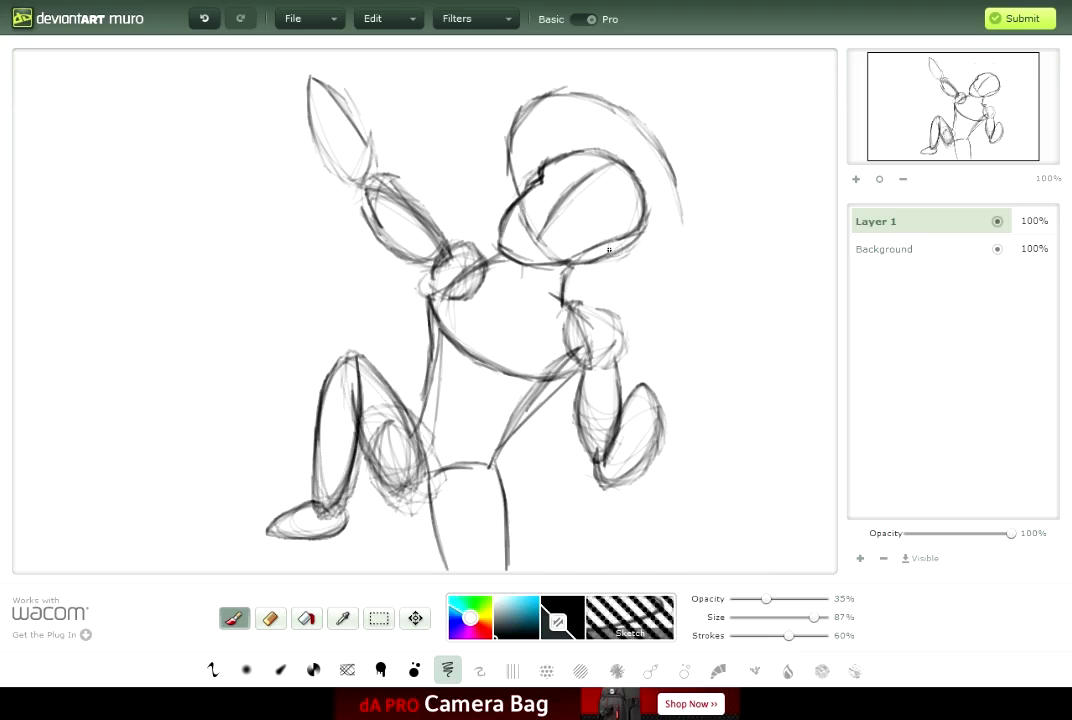
pyautogui.moveTo(609, 250)
pyautogui.mouseDown()
pyautogui.moveTo(647, 260)
pyautogui.moveTo(648, 222)
pyautogui.moveTo(647, 232)
pyautogui.moveTo(575, 157)
pyautogui.moveTo(537, 171)
pyautogui.moveTo(620, 177)
pyautogui.moveTo(656, 232)
pyautogui.moveTo(652, 262)
pyautogui.moveTo(569, 199)
pyautogui.mouseUp()
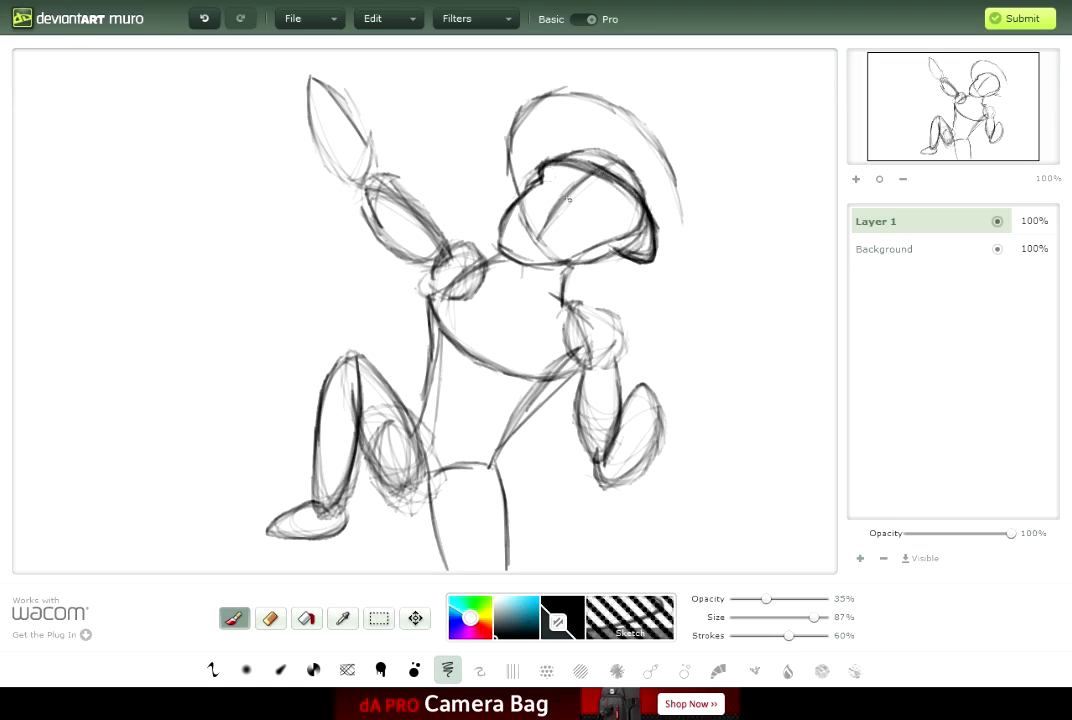
pyautogui.moveTo(571, 260)
pyautogui.mouseDown()
pyautogui.moveTo(688, 268)
pyautogui.moveTo(676, 209)
pyautogui.moveTo(685, 288)
pyautogui.moveTo(636, 309)
pyautogui.moveTo(682, 275)
pyautogui.moveTo(615, 111)
pyautogui.mouseUp()
pyautogui.moveTo(521, 113)
pyautogui.mouseDown()
pyautogui.moveTo(601, 75)
pyautogui.moveTo(683, 172)
pyautogui.mouseUp()
pyautogui.moveTo(594, 105)
pyautogui.mouseDown()
pyautogui.moveTo(600, 76)
pyautogui.moveTo(627, 72)
pyautogui.moveTo(680, 140)
pyautogui.moveTo(713, 250)
pyautogui.mouseUp()
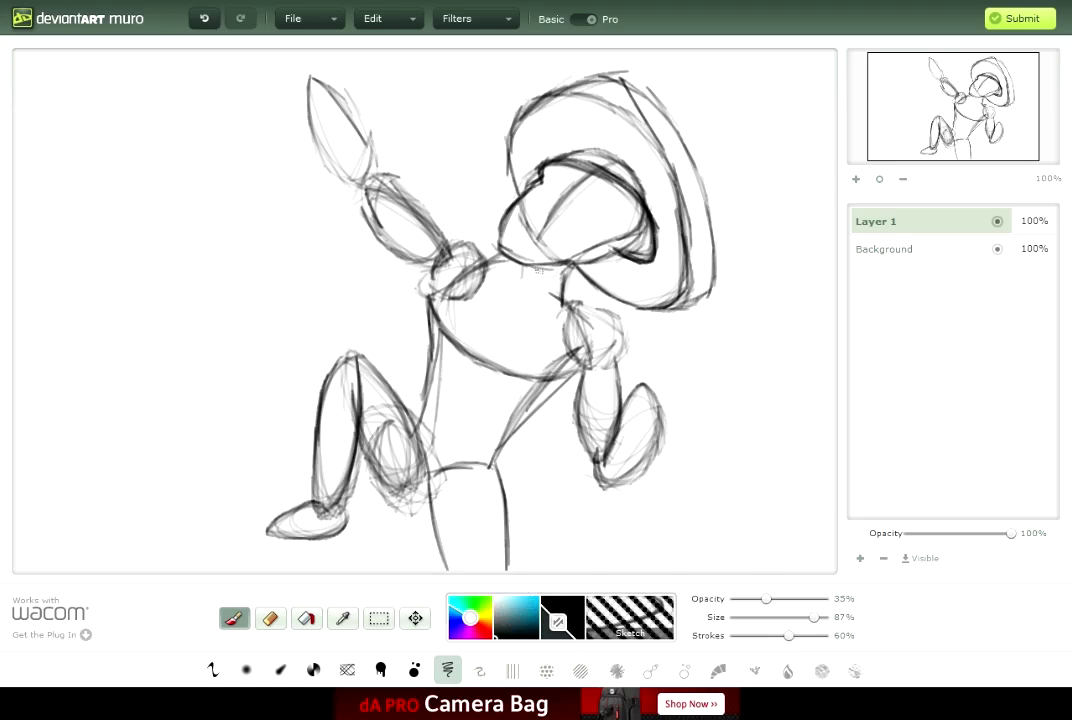
# Step: Draw the two eyes, strengthen the face and jaw outline, and add the neck and angled collar
pyautogui.moveTo(557, 190)
pyautogui.mouseDown()
pyautogui.moveTo(540, 240)
pyautogui.moveTo(598, 250)
pyautogui.moveTo(605, 215)
pyautogui.mouseUp()
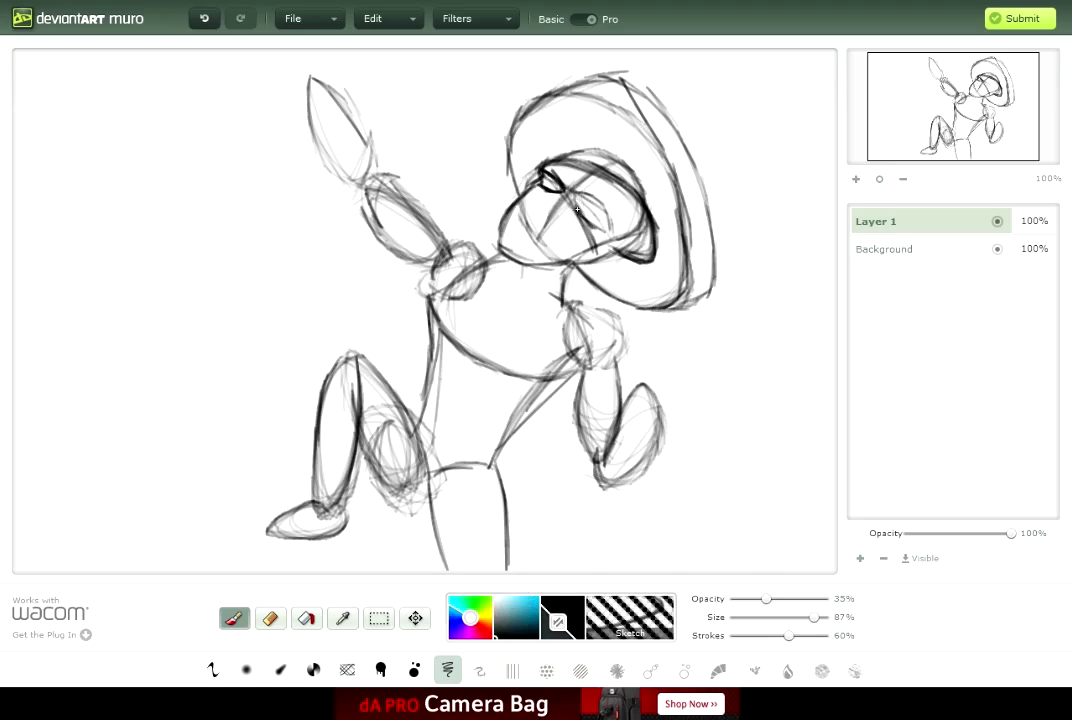
pyautogui.moveTo(577, 209)
pyautogui.mouseDown()
pyautogui.moveTo(578, 197)
pyautogui.moveTo(608, 232)
pyautogui.moveTo(585, 211)
pyautogui.mouseUp()
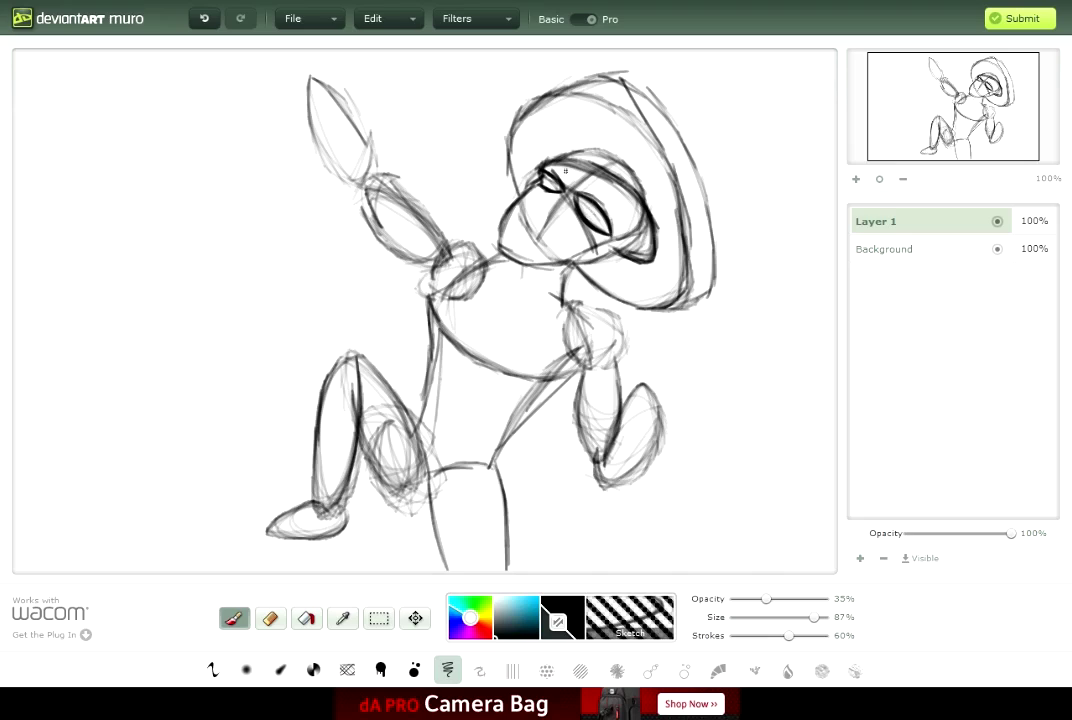
pyautogui.moveTo(523, 197)
pyautogui.mouseDown()
pyautogui.moveTo(514, 233)
pyautogui.moveTo(547, 265)
pyautogui.moveTo(534, 257)
pyautogui.moveTo(592, 258)
pyautogui.moveTo(532, 188)
pyautogui.moveTo(606, 250)
pyautogui.moveTo(561, 305)
pyautogui.mouseUp()
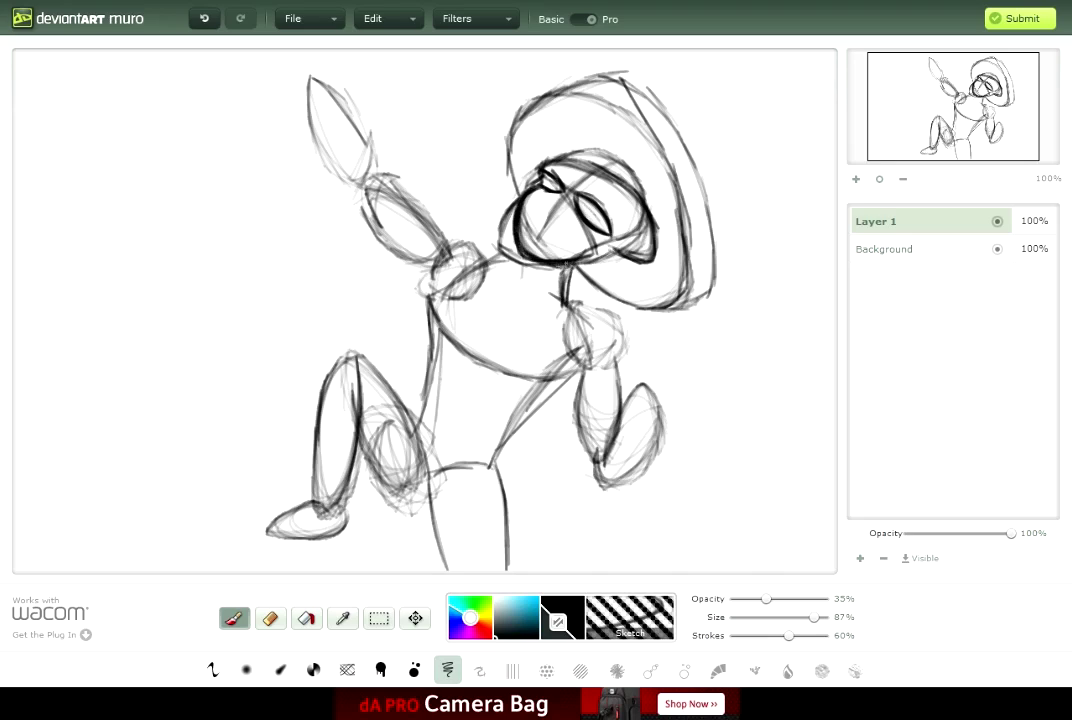
pyautogui.moveTo(518, 267)
pyautogui.mouseDown()
pyautogui.moveTo(498, 277)
pyautogui.moveTo(548, 292)
pyautogui.mouseUp()
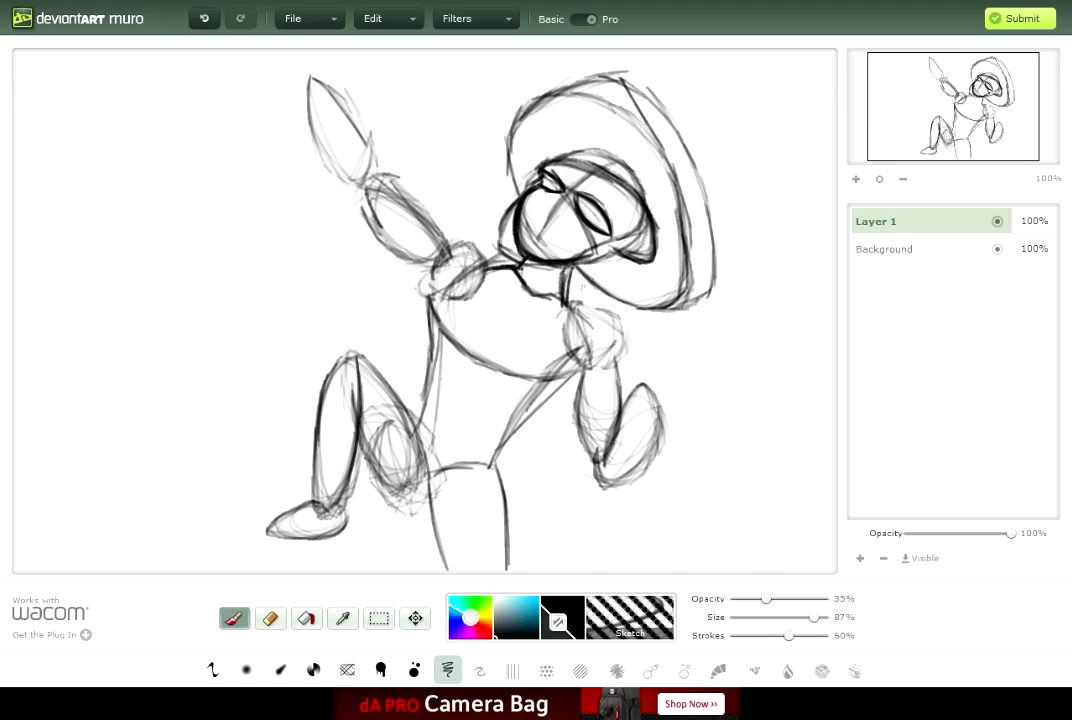
# Step: Darken the hairline beside the face and outline the lowered arm's sleeve, elbow and forearm more firmly
pyautogui.moveTo(613, 241); pyautogui.dragTo(649, 229)
pyautogui.moveTo(563, 292)
pyautogui.mouseDown()
pyautogui.moveTo(604, 317)
pyautogui.moveTo(588, 326)
pyautogui.moveTo(588, 380)
pyautogui.mouseUp()
pyautogui.moveTo(600, 310)
pyautogui.mouseDown()
pyautogui.moveTo(621, 387)
pyautogui.moveTo(615, 318)
pyautogui.mouseUp()
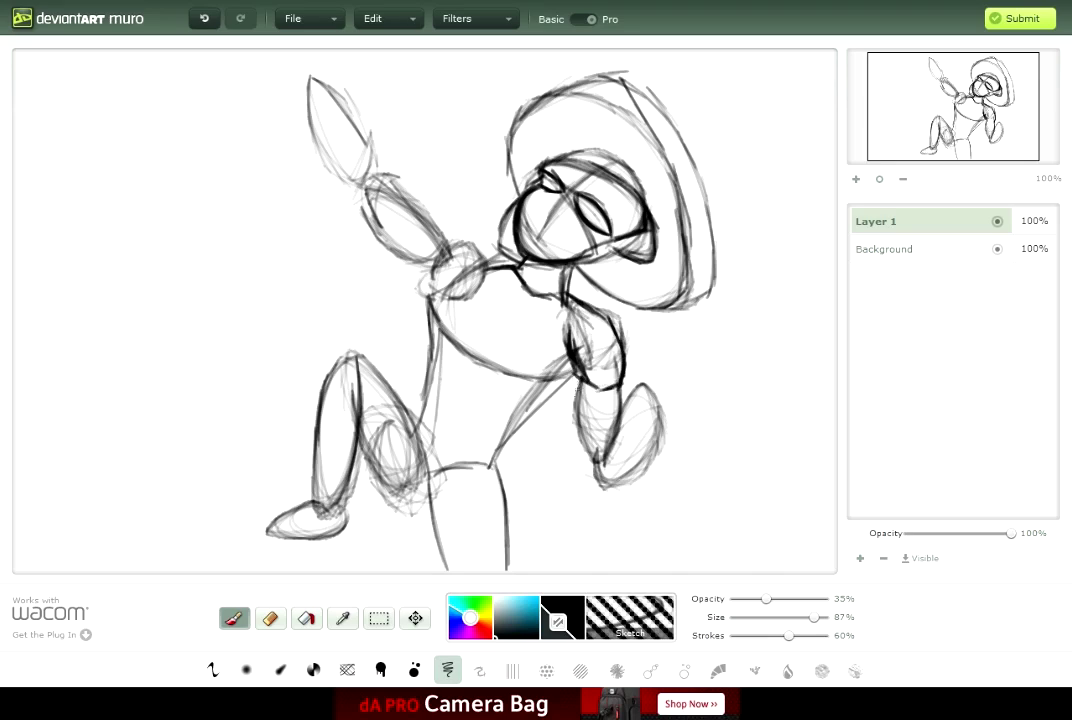
pyautogui.moveTo(579, 388); pyautogui.dragTo(598, 482)
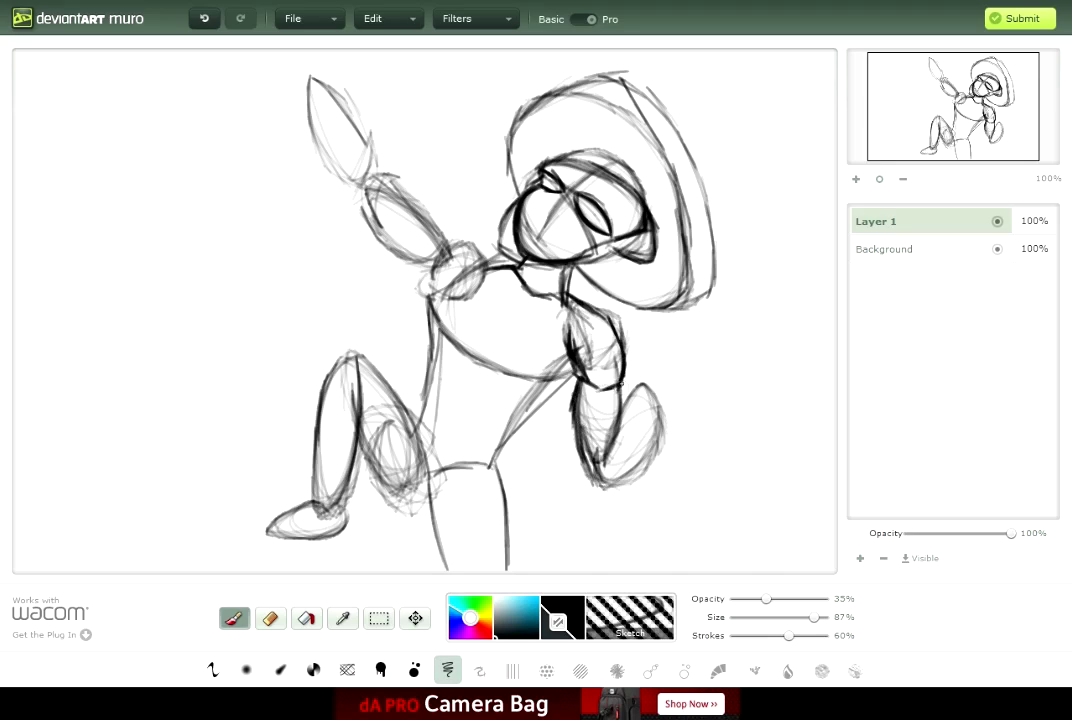
pyautogui.moveTo(590, 405)
pyautogui.mouseDown()
pyautogui.moveTo(600, 488)
pyautogui.moveTo(658, 470)
pyautogui.moveTo(642, 398)
pyautogui.mouseUp()
# Step: Rough in a large curved guitar body across the figure's torso
pyautogui.moveTo(445, 290)
pyautogui.mouseDown()
pyautogui.moveTo(375, 305)
pyautogui.moveTo(445, 284)
pyautogui.mouseUp()
pyautogui.moveTo(372, 305); pyautogui.dragTo(435, 286)
pyautogui.moveTo(362, 352); pyautogui.dragTo(378, 302)
pyautogui.moveTo(407, 421); pyautogui.dragTo(537, 420)
pyautogui.moveTo(362, 350)
pyautogui.mouseDown()
pyautogui.moveTo(378, 370)
pyautogui.moveTo(450, 382)
pyautogui.mouseUp()
pyautogui.moveTo(430, 384); pyautogui.dragTo(470, 285)
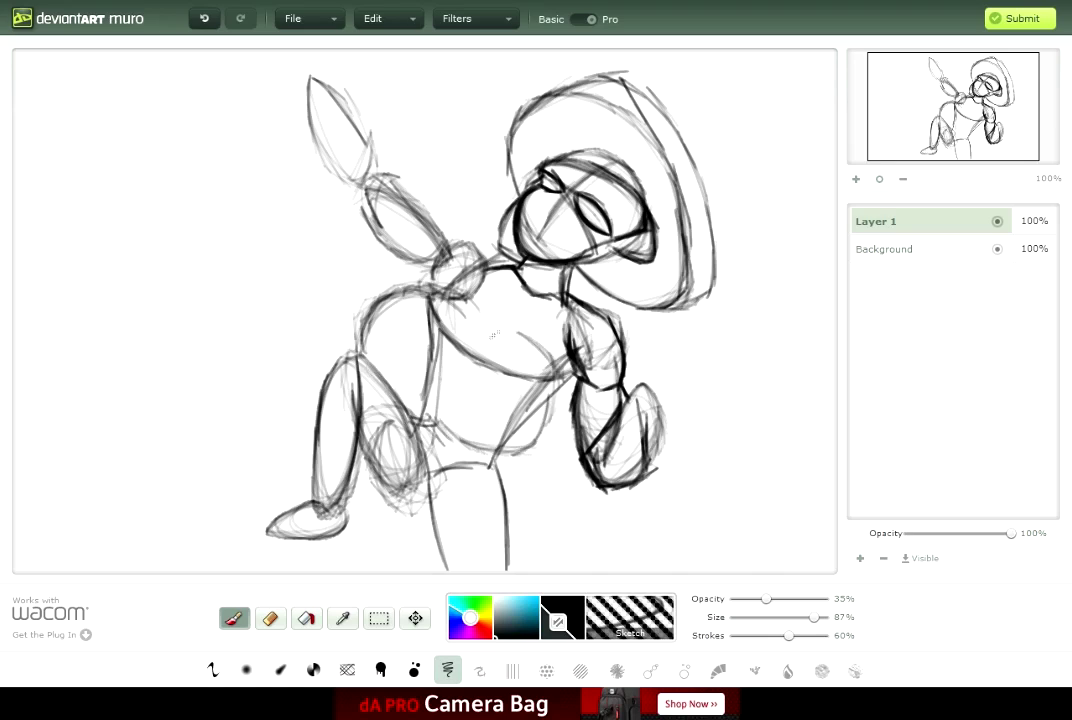
# Step: Darken the guitar body's outline and draw its neck behind the bent arm, ending in an angular headstock
pyautogui.moveTo(362, 340); pyautogui.dragTo(460, 300)
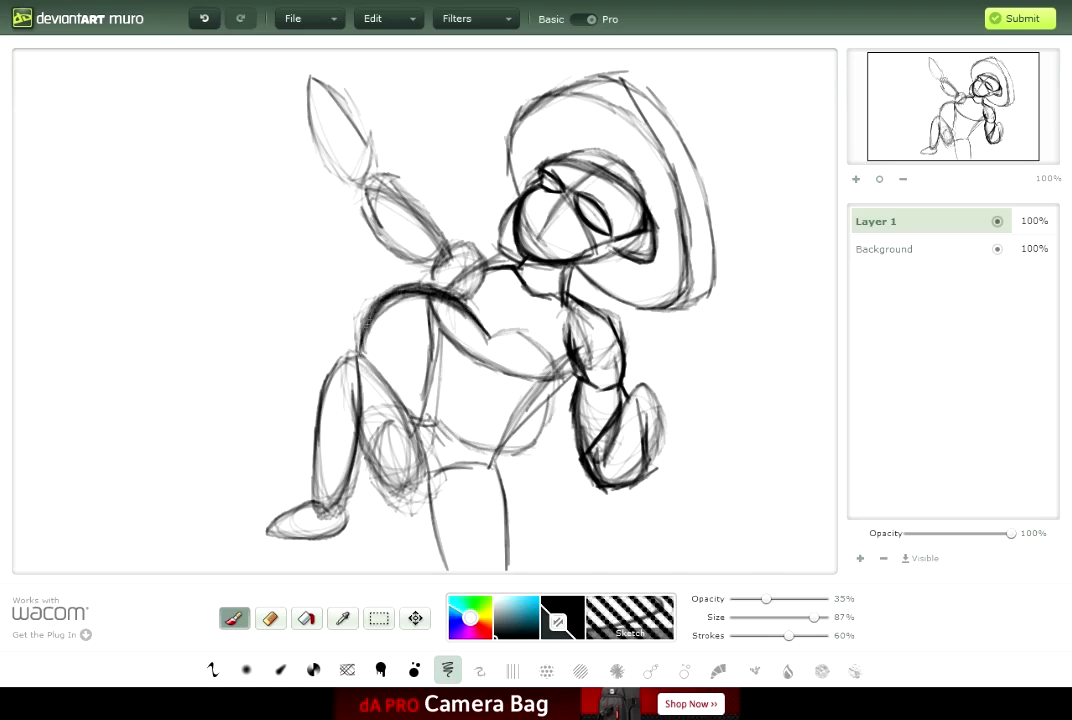
pyautogui.moveTo(420, 424)
pyautogui.mouseDown()
pyautogui.moveTo(442, 416)
pyautogui.moveTo(545, 452)
pyautogui.mouseUp()
pyautogui.moveTo(465, 345)
pyautogui.mouseDown()
pyautogui.moveTo(545, 365)
pyautogui.moveTo(540, 440)
pyautogui.moveTo(549, 423)
pyautogui.moveTo(630, 405)
pyautogui.mouseUp()
pyautogui.moveTo(640, 398)
pyautogui.mouseDown()
pyautogui.moveTo(685, 440)
pyautogui.moveTo(710, 388)
pyautogui.moveTo(750, 440)
pyautogui.moveTo(751, 407)
pyautogui.mouseUp()
pyautogui.moveTo(372, 353)
pyautogui.mouseDown()
pyautogui.moveTo(440, 380)
pyautogui.moveTo(520, 356)
pyautogui.mouseUp()
pyautogui.moveTo(465, 324); pyautogui.dragTo(522, 330)
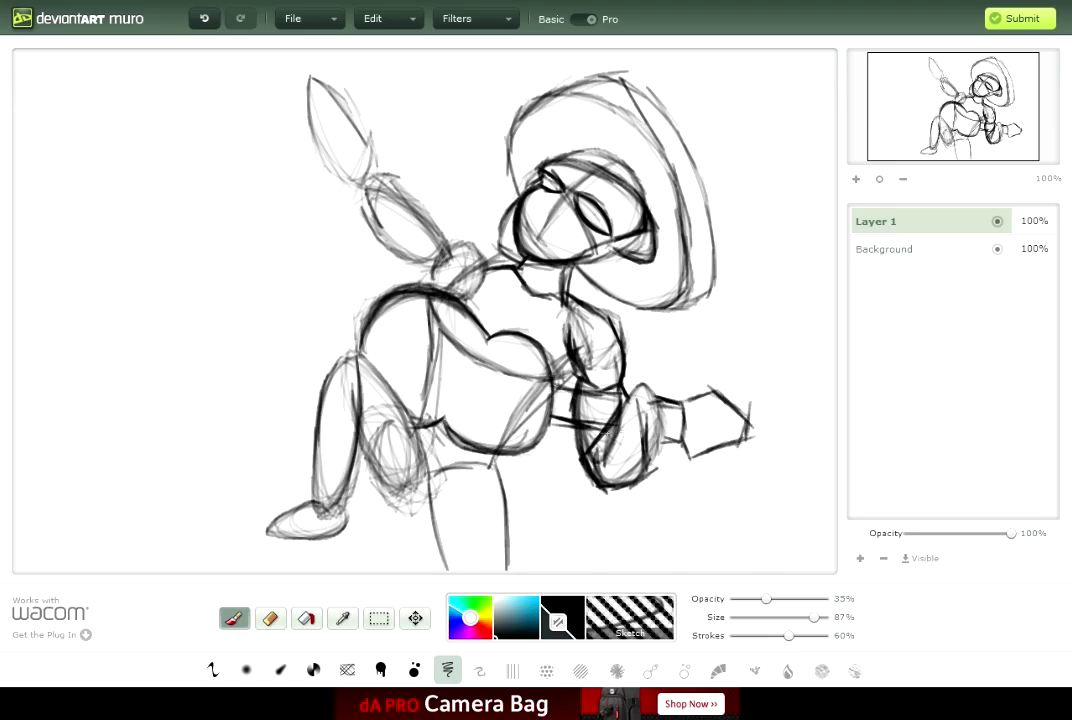
# Step: Sketch the hand on the guitar neck, add a round shaded sound hole, and thicken the body's edge near the neck
pyautogui.moveTo(630, 398)
pyautogui.mouseDown()
pyautogui.moveTo(650, 440)
pyautogui.moveTo(669, 428)
pyautogui.mouseUp()
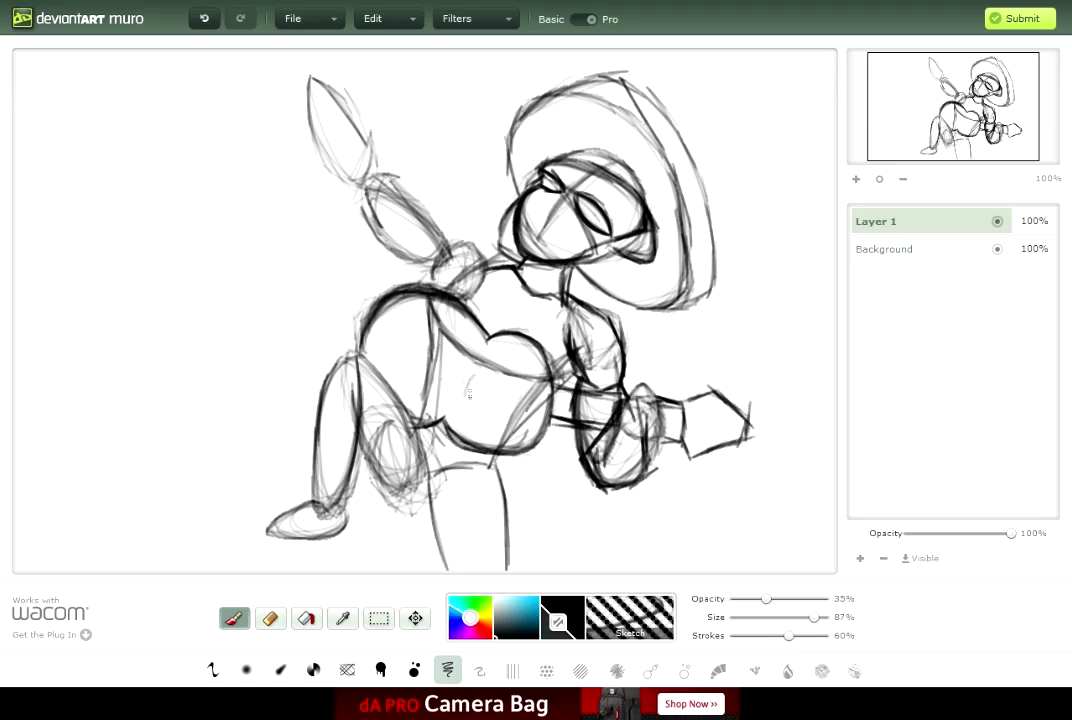
pyautogui.moveTo(469, 393)
pyautogui.mouseDown()
pyautogui.moveTo(495, 374)
pyautogui.moveTo(522, 396)
pyautogui.moveTo(485, 412)
pyautogui.moveTo(508, 404)
pyautogui.mouseUp()
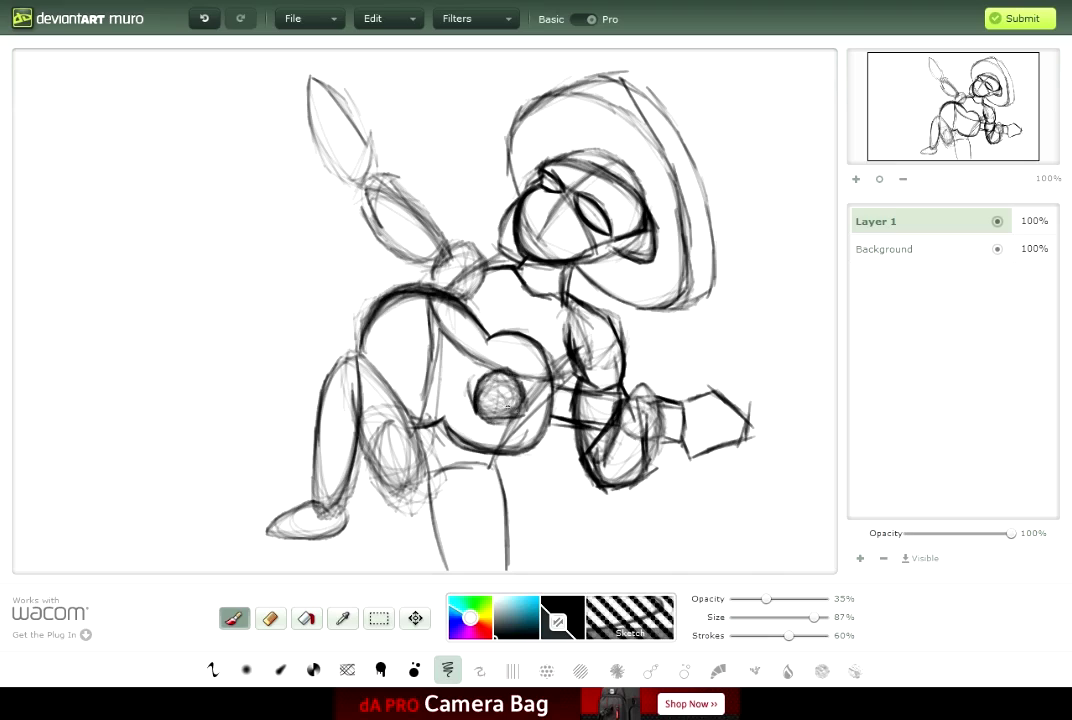
pyautogui.moveTo(516, 334)
pyautogui.mouseDown()
pyautogui.moveTo(550, 365)
pyautogui.moveTo(555, 405)
pyautogui.moveTo(540, 440)
pyautogui.moveTo(521, 438)
pyautogui.mouseUp()
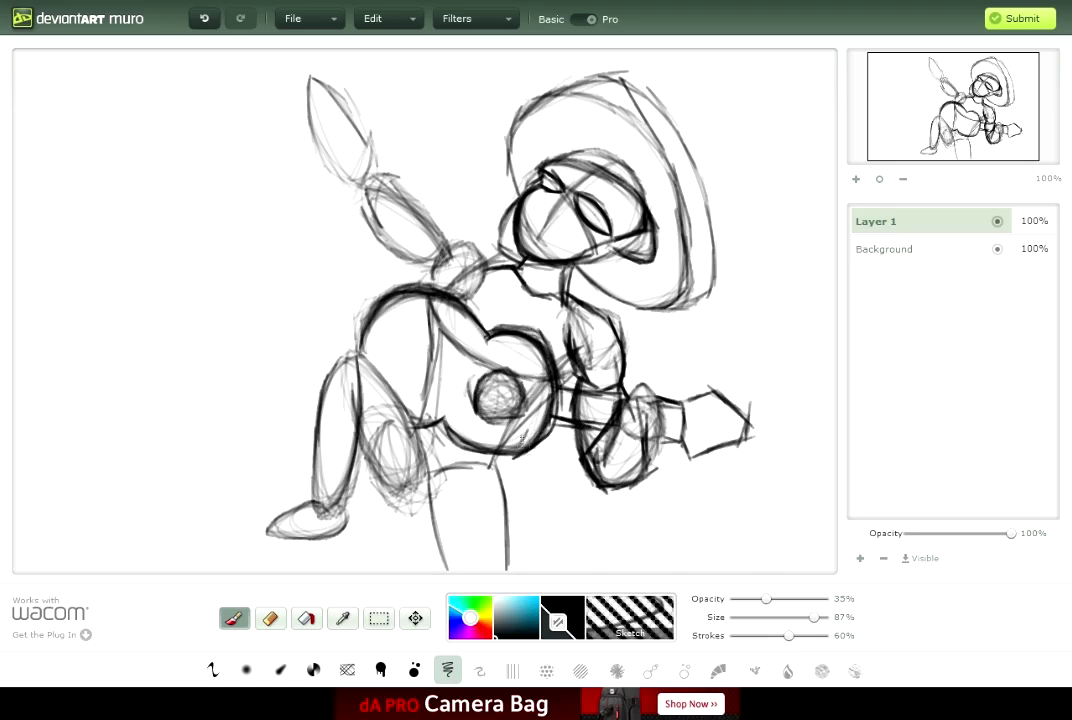
# Step: Refine the shoulder and raised arm contours with an open hand, and add a rounded crown behind the hat brim
pyautogui.moveTo(454, 244)
pyautogui.mouseDown()
pyautogui.moveTo(502, 262)
pyautogui.moveTo(457, 283)
pyautogui.mouseUp()
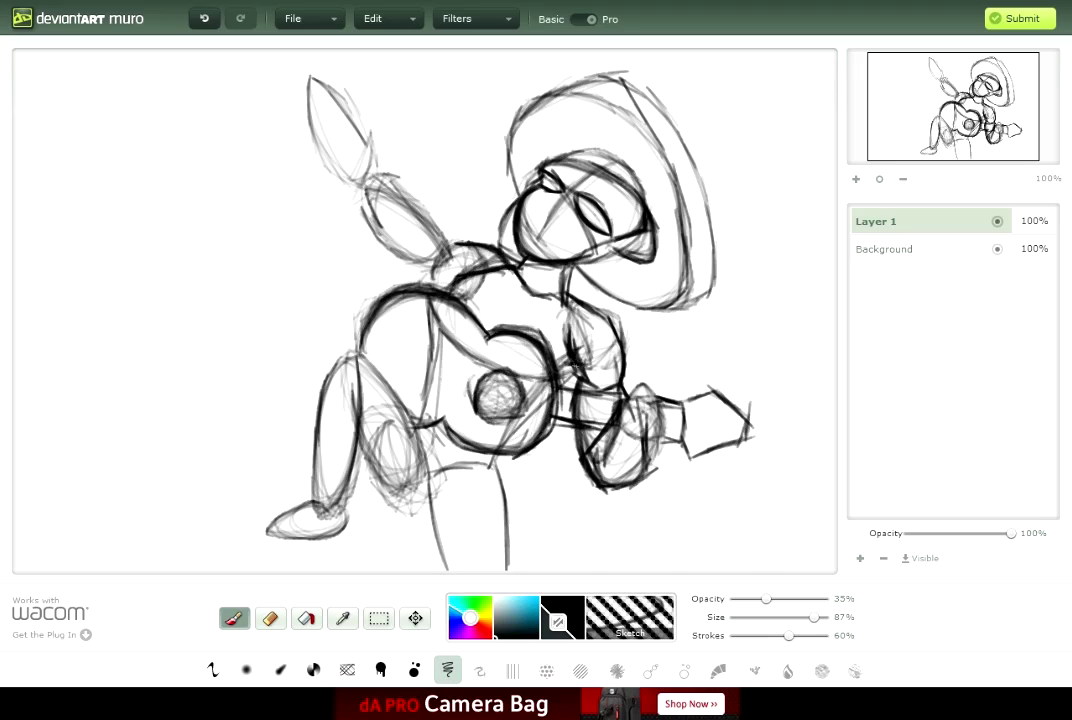
pyautogui.moveTo(432, 204)
pyautogui.mouseDown()
pyautogui.moveTo(407, 227)
pyautogui.moveTo(310, 165)
pyautogui.moveTo(372, 238)
pyautogui.mouseUp()
pyautogui.moveTo(318, 72)
pyautogui.mouseDown()
pyautogui.moveTo(315, 131)
pyautogui.moveTo(310, 80)
pyautogui.moveTo(370, 150)
pyautogui.mouseUp()
pyautogui.moveTo(326, 68)
pyautogui.mouseDown()
pyautogui.moveTo(272, 55)
pyautogui.moveTo(302, 84)
pyautogui.moveTo(330, 58)
pyautogui.mouseUp()
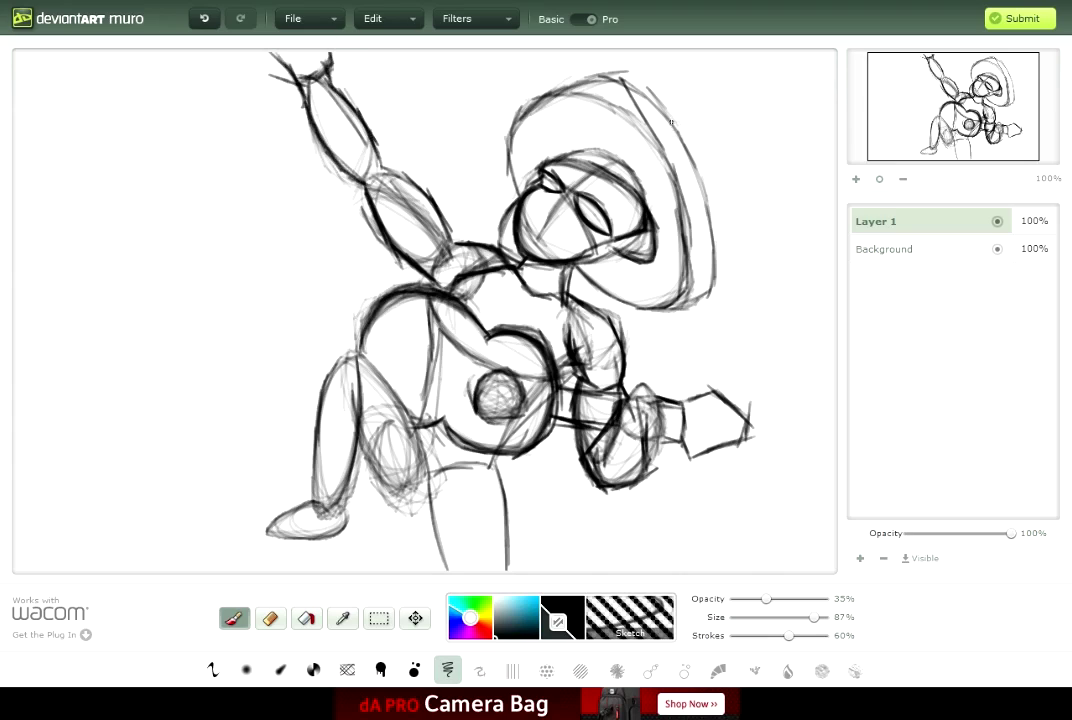
pyautogui.moveTo(671, 122); pyautogui.dragTo(720, 170)
pyautogui.moveTo(676, 124); pyautogui.dragTo(713, 205)
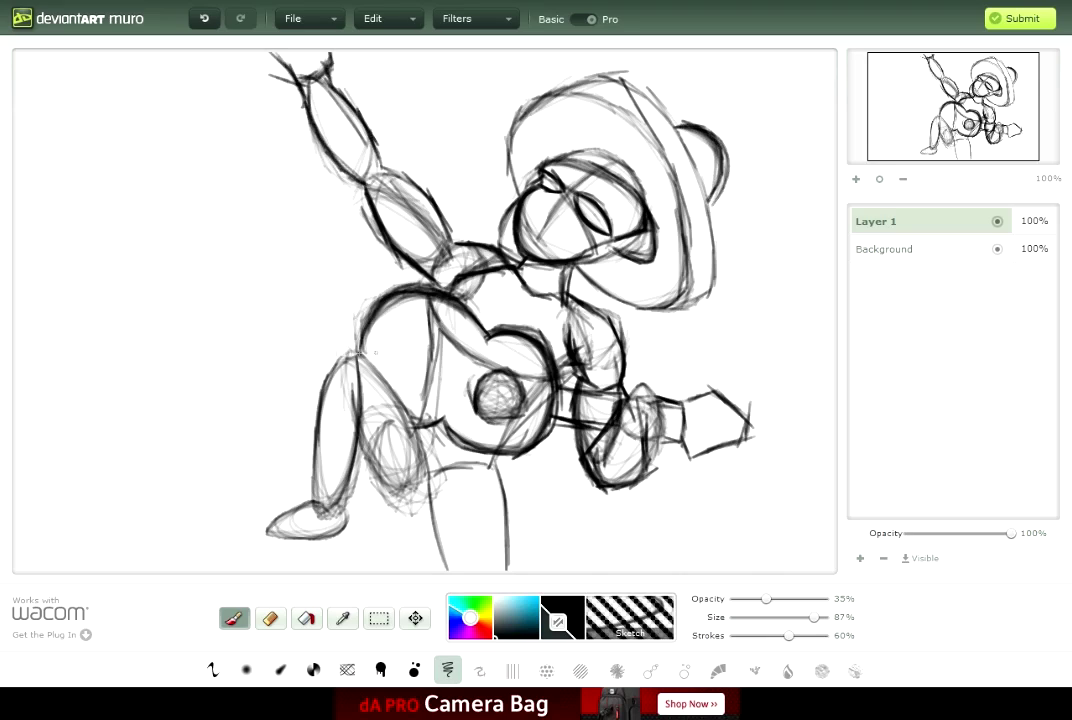
# Step: Outline the bent leg with a flared trouser leg and strengthen the thigh and standing leg contours
pyautogui.moveTo(427, 476)
pyautogui.mouseDown()
pyautogui.moveTo(370, 380)
pyautogui.moveTo(400, 470)
pyautogui.mouseUp()
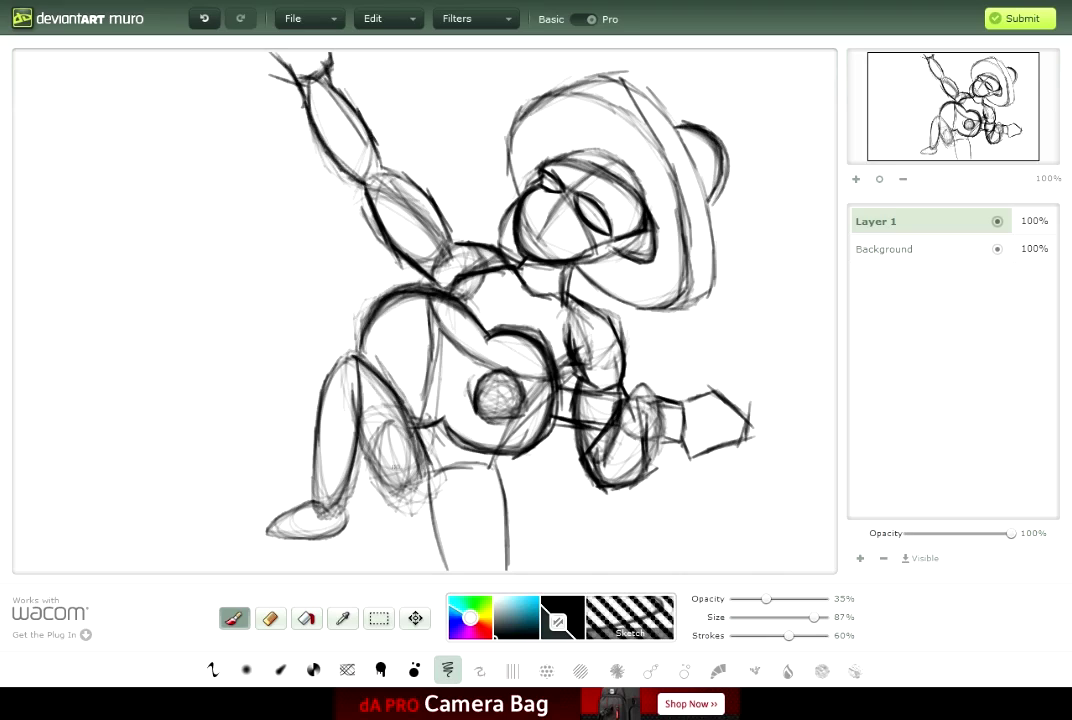
pyautogui.moveTo(380, 420)
pyautogui.mouseDown()
pyautogui.moveTo(390, 504)
pyautogui.moveTo(352, 395)
pyautogui.moveTo(370, 470)
pyautogui.moveTo(305, 325)
pyautogui.moveTo(332, 352)
pyautogui.moveTo(348, 552)
pyautogui.moveTo(354, 351)
pyautogui.moveTo(318, 372)
pyautogui.moveTo(300, 410)
pyautogui.moveTo(304, 478)
pyautogui.mouseUp()
pyautogui.moveTo(322, 362)
pyautogui.mouseDown()
pyautogui.moveTo(303, 455)
pyautogui.moveTo(318, 545)
pyautogui.mouseUp()
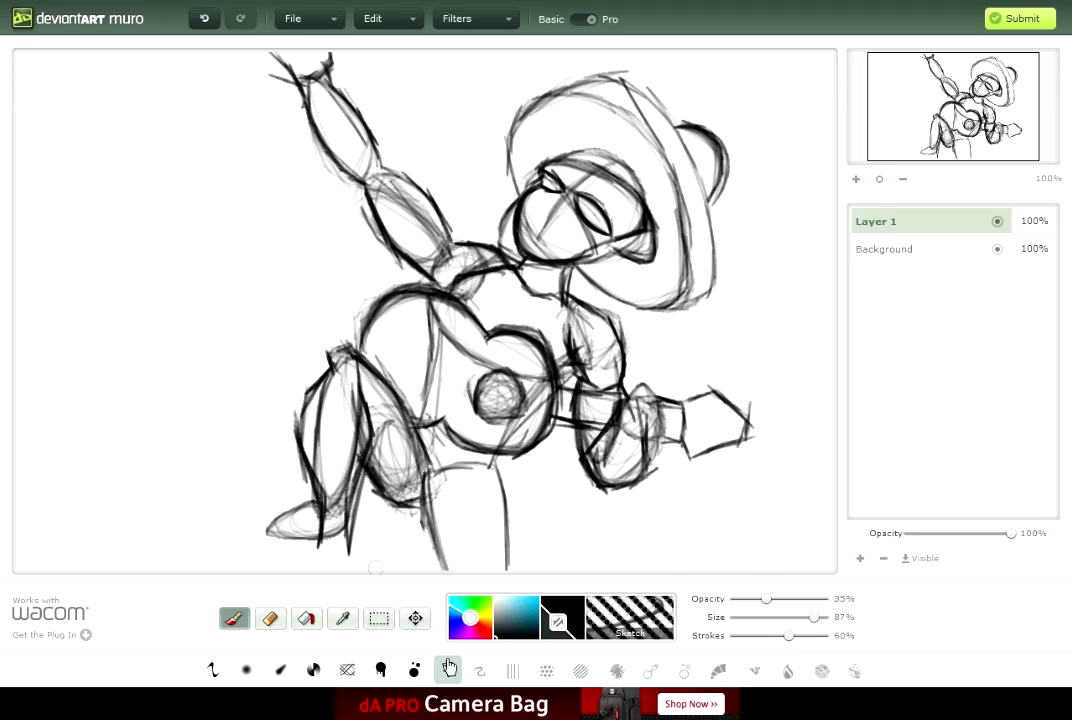
pyautogui.moveTo(352, 455); pyautogui.dragTo(340, 537)
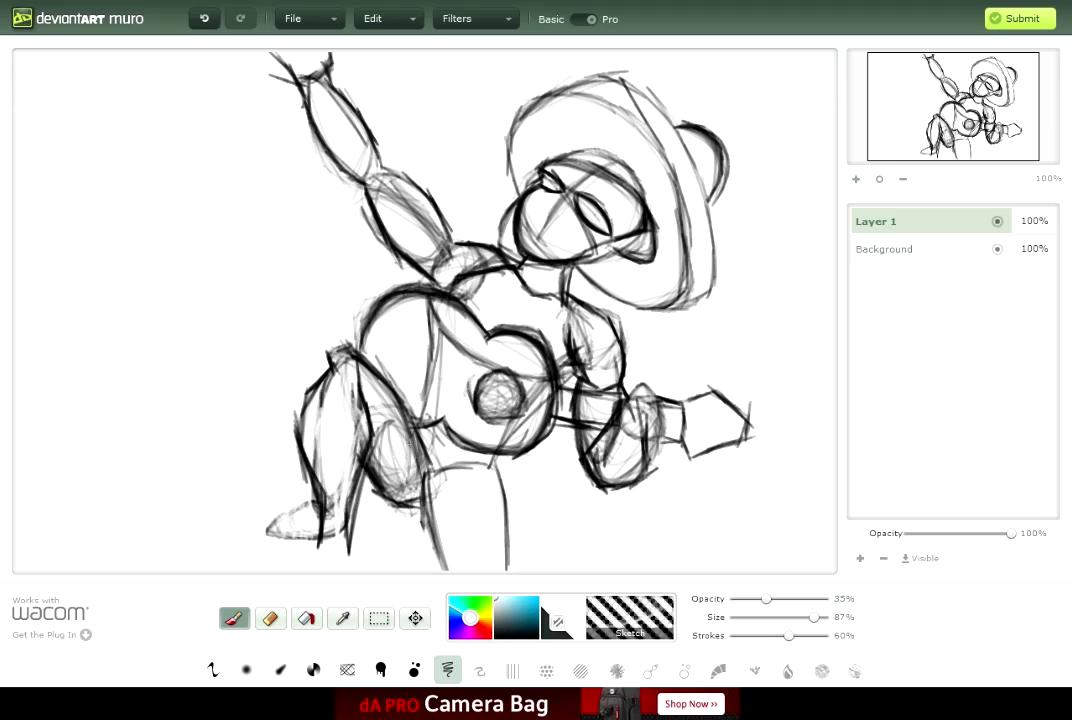
pyautogui.moveTo(516, 480); pyautogui.dragTo(519, 567)
pyautogui.moveTo(415, 395)
pyautogui.mouseDown()
pyautogui.moveTo(435, 478)
pyautogui.moveTo(411, 513)
pyautogui.mouseUp()
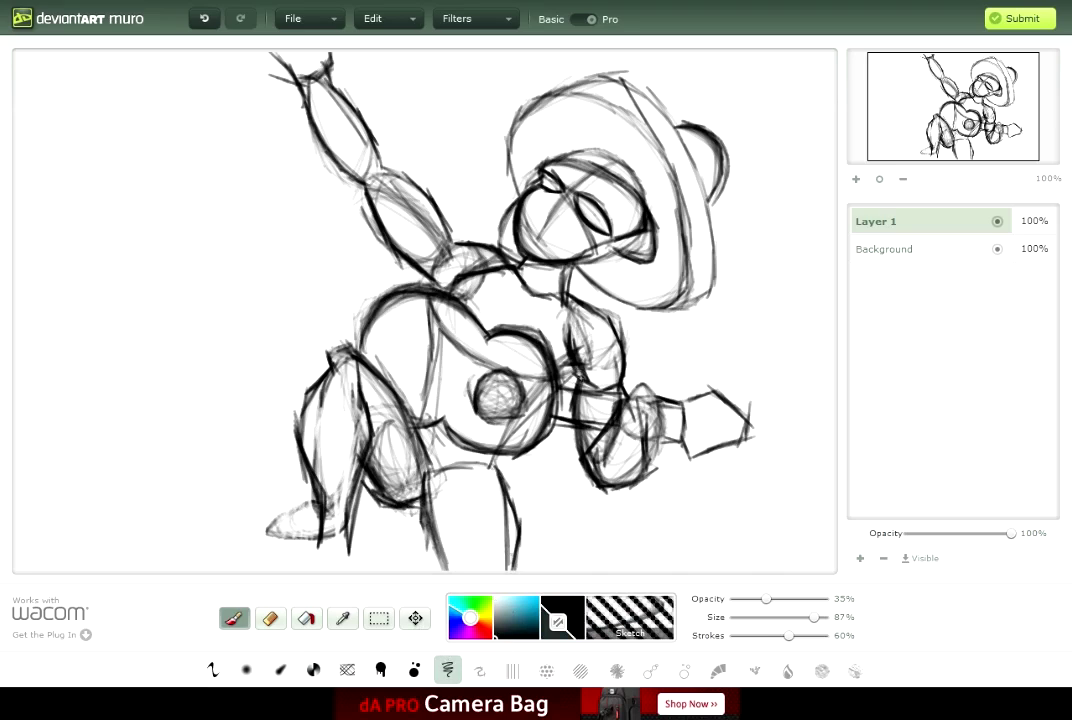
# Step: Darken the hat's crease, outer edge and brim lines, and thicken the hair around the face
pyautogui.moveTo(518, 274); pyautogui.dragTo(493, 273)
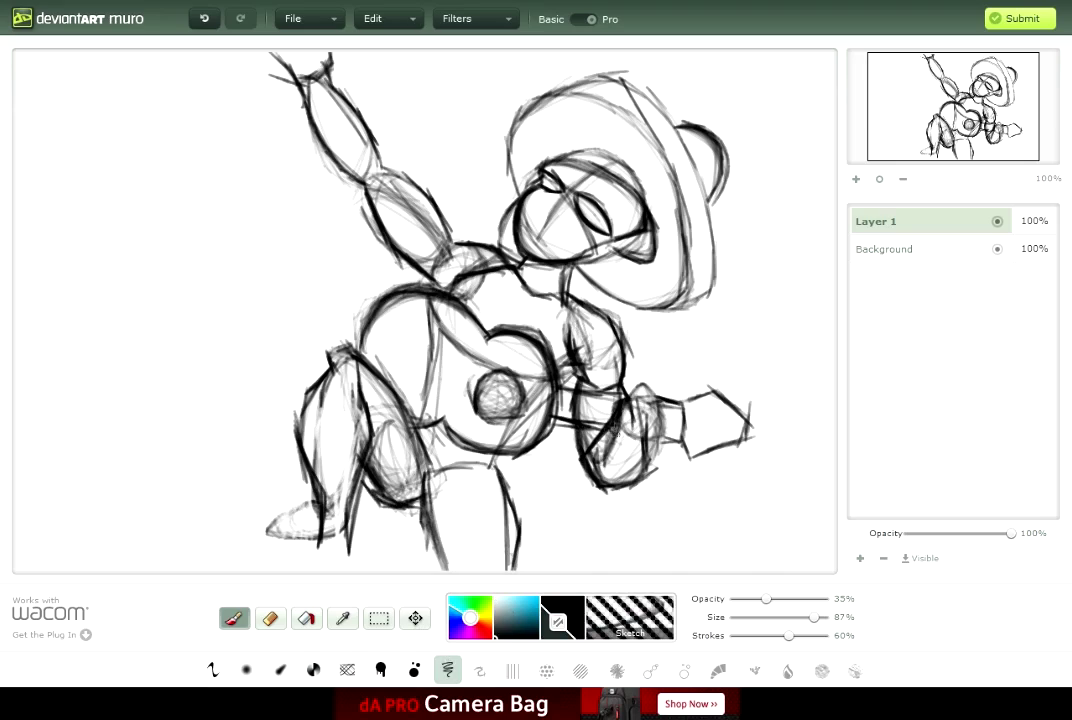
pyautogui.moveTo(613, 431); pyautogui.dragTo(649, 437)
pyautogui.moveTo(615, 73)
pyautogui.mouseDown()
pyautogui.moveTo(665, 122)
pyautogui.moveTo(706, 235)
pyautogui.moveTo(688, 306)
pyautogui.mouseUp()
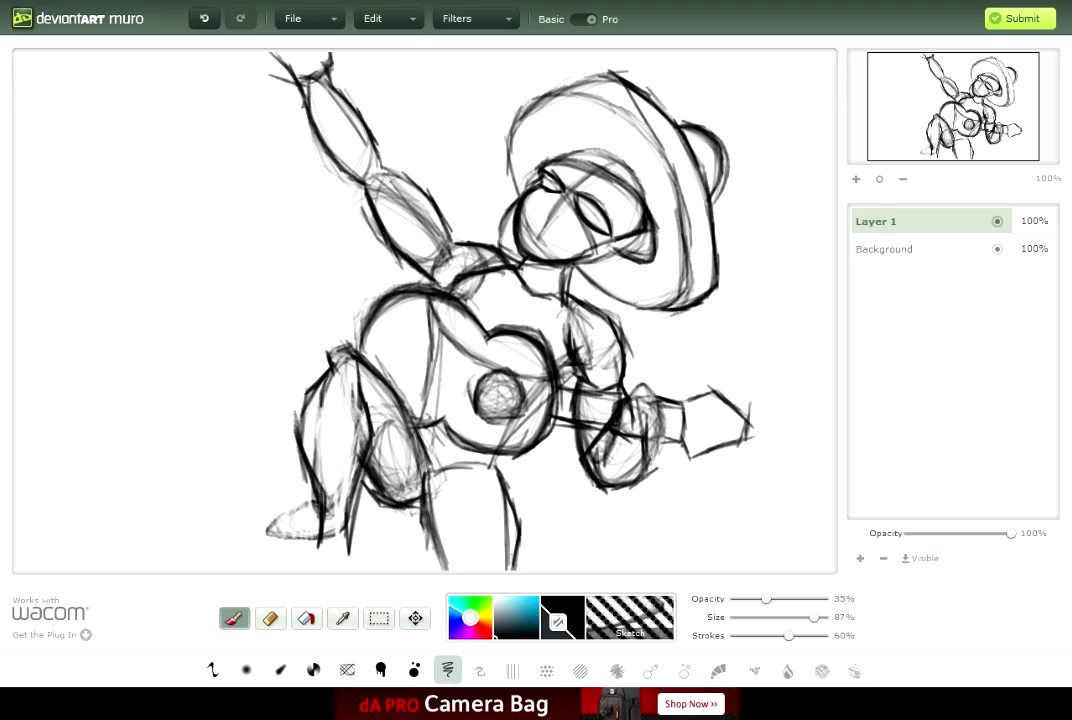
pyautogui.moveTo(562, 94); pyautogui.dragTo(510, 130)
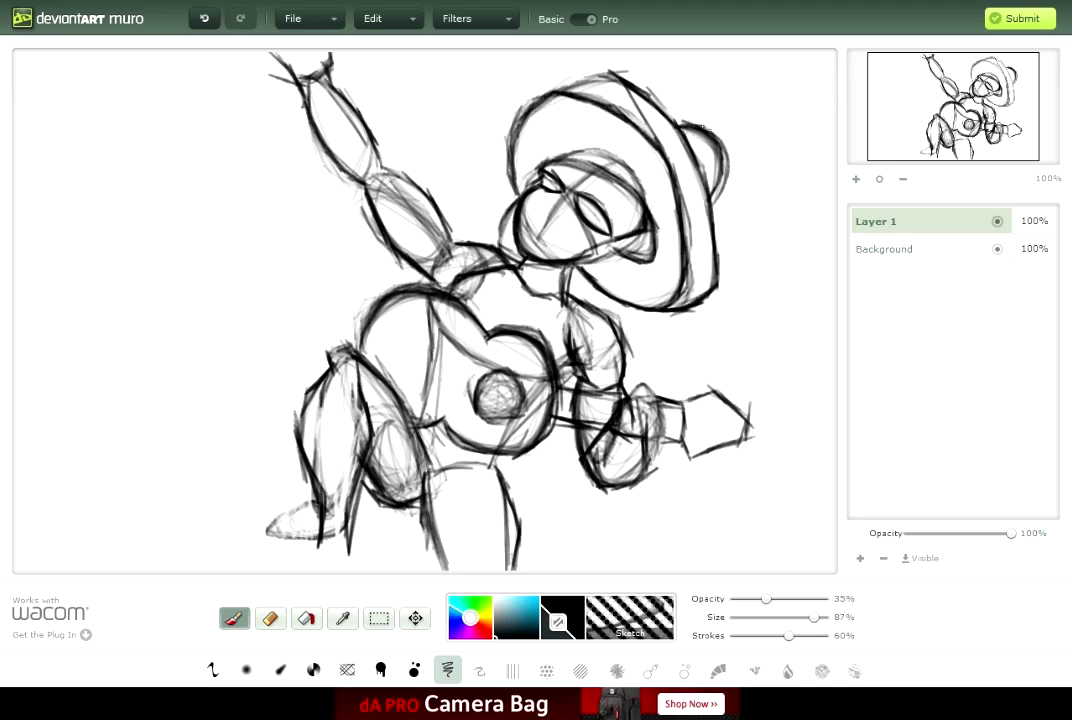
pyautogui.moveTo(556, 92); pyautogui.dragTo(634, 74)
pyautogui.moveTo(601, 156)
pyautogui.mouseDown()
pyautogui.moveTo(541, 158)
pyautogui.moveTo(600, 158)
pyautogui.moveTo(638, 185)
pyautogui.moveTo(655, 225)
pyautogui.moveTo(651, 256)
pyautogui.mouseUp()
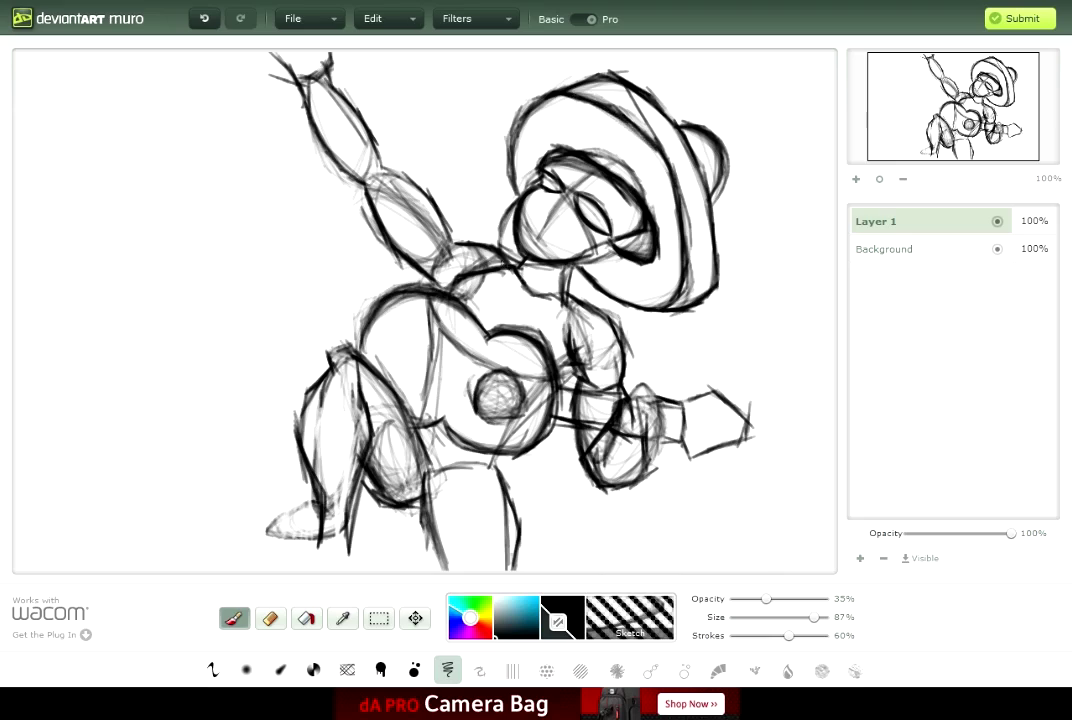
# Step: Strengthen the raised arm with a cuff line near the wrist, the hand gripping the guitar neck, and the hip line
pyautogui.moveTo(422, 221)
pyautogui.mouseDown()
pyautogui.moveTo(385, 192)
pyautogui.moveTo(369, 139)
pyautogui.moveTo(280, 70)
pyautogui.mouseUp()
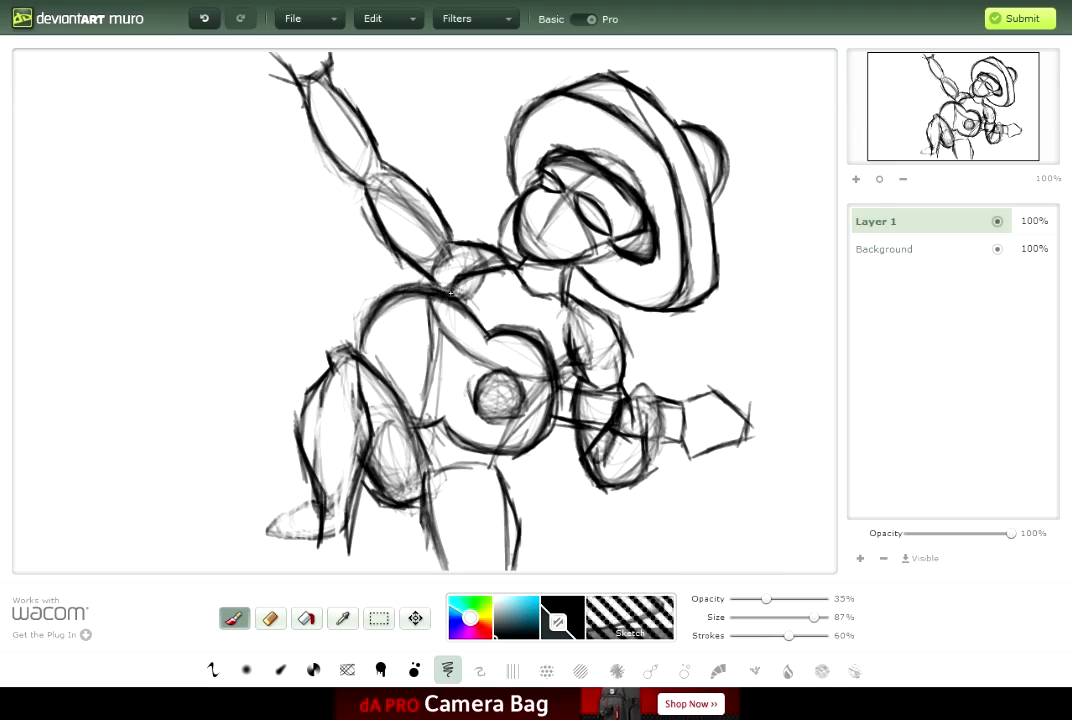
pyautogui.moveTo(372, 196); pyautogui.dragTo(378, 247)
pyautogui.moveTo(315, 125); pyautogui.dragTo(272, 84)
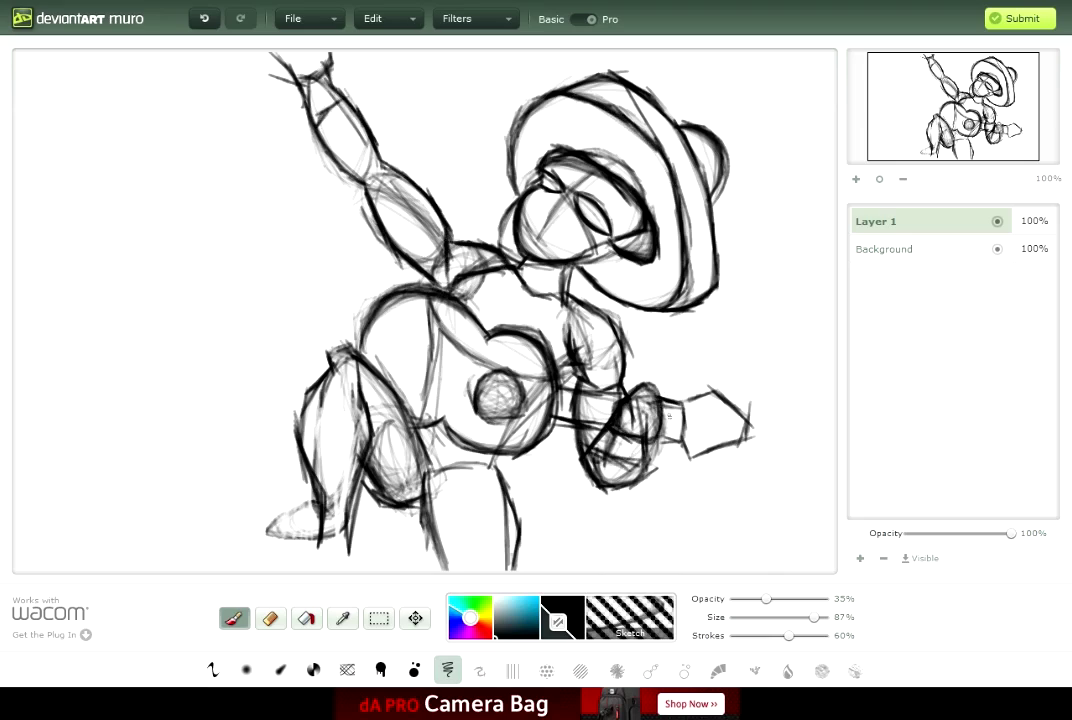
pyautogui.moveTo(632, 385); pyautogui.dragTo(657, 446)
pyautogui.moveTo(505, 350)
pyautogui.mouseDown()
pyautogui.moveTo(400, 395)
pyautogui.moveTo(414, 464)
pyautogui.mouseUp()
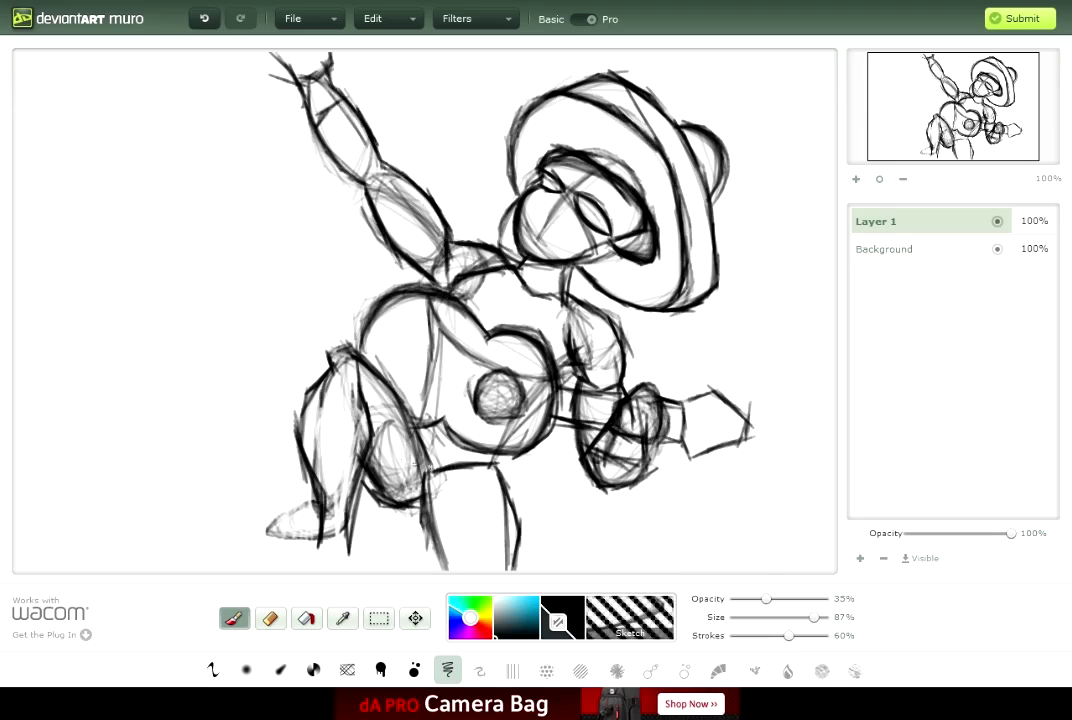
# Step: Slim the bent leg by painting out its outer flare and foot, and add a boot-top line across the calf and a standing leg contour
pyautogui.moveTo(315, 418)
pyautogui.mouseDown()
pyautogui.moveTo(275, 330)
pyautogui.moveTo(272, 440)
pyautogui.moveTo(300, 440)
pyautogui.moveTo(300, 450)
pyautogui.moveTo(302, 390)
pyautogui.moveTo(308, 497)
pyautogui.moveTo(262, 533)
pyautogui.mouseUp()
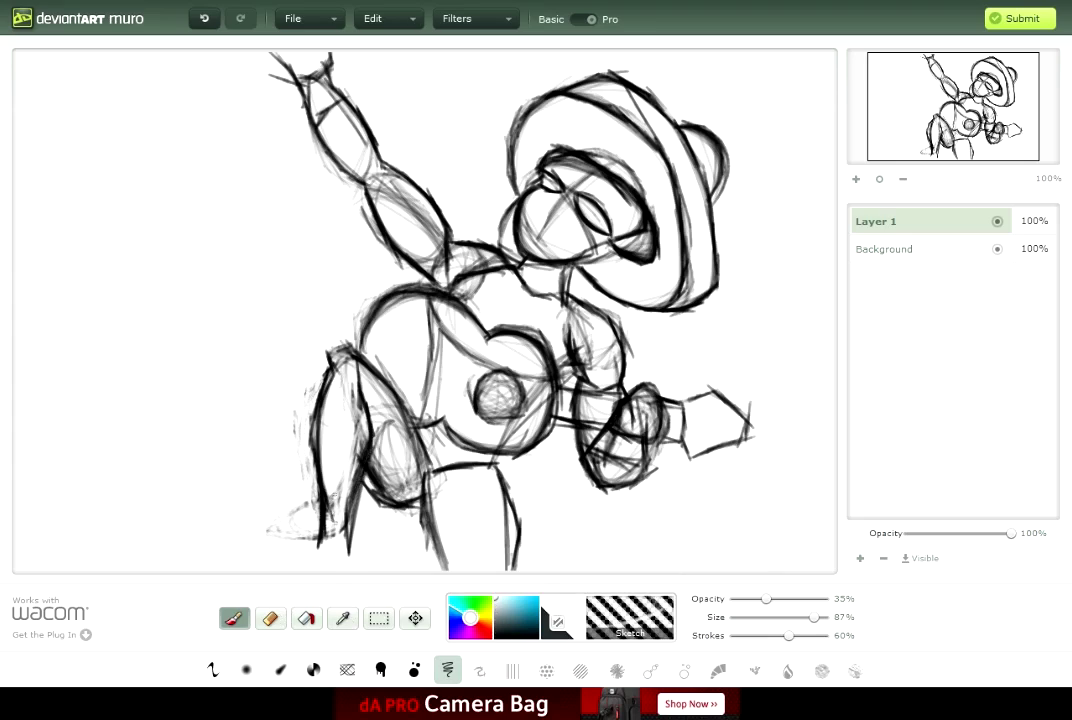
pyautogui.moveTo(283, 441); pyautogui.dragTo(300, 330)
pyautogui.moveTo(333, 490); pyautogui.dragTo(330, 525)
pyautogui.moveTo(432, 464); pyautogui.dragTo(414, 477)
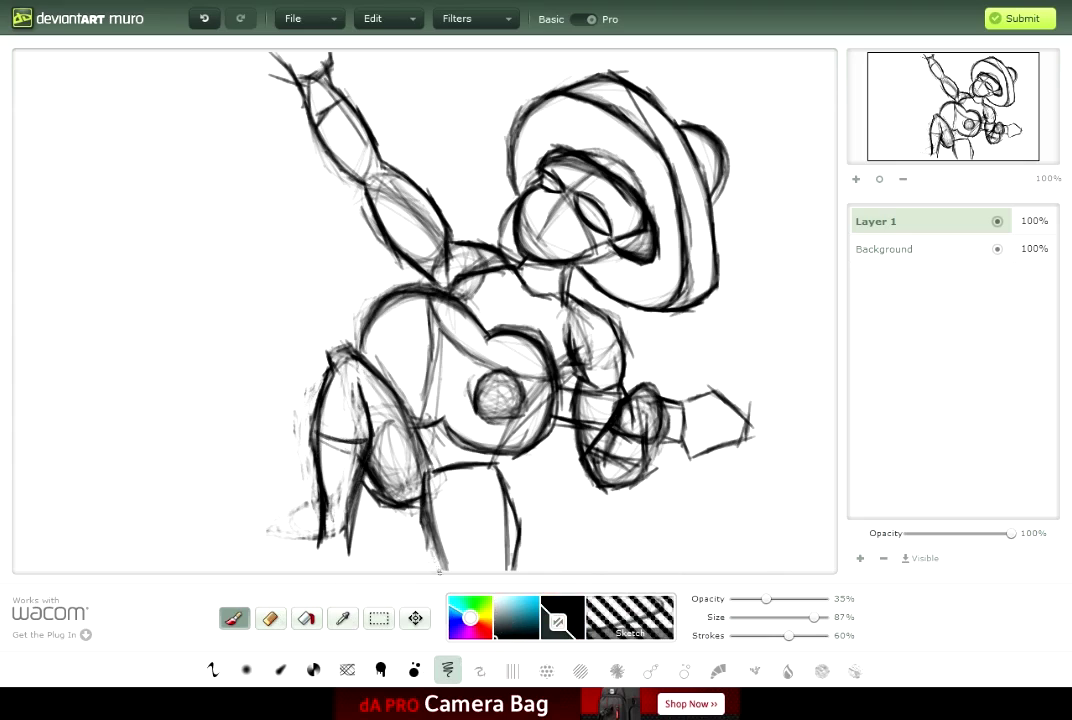
pyautogui.moveTo(520, 505); pyautogui.dragTo(526, 560)
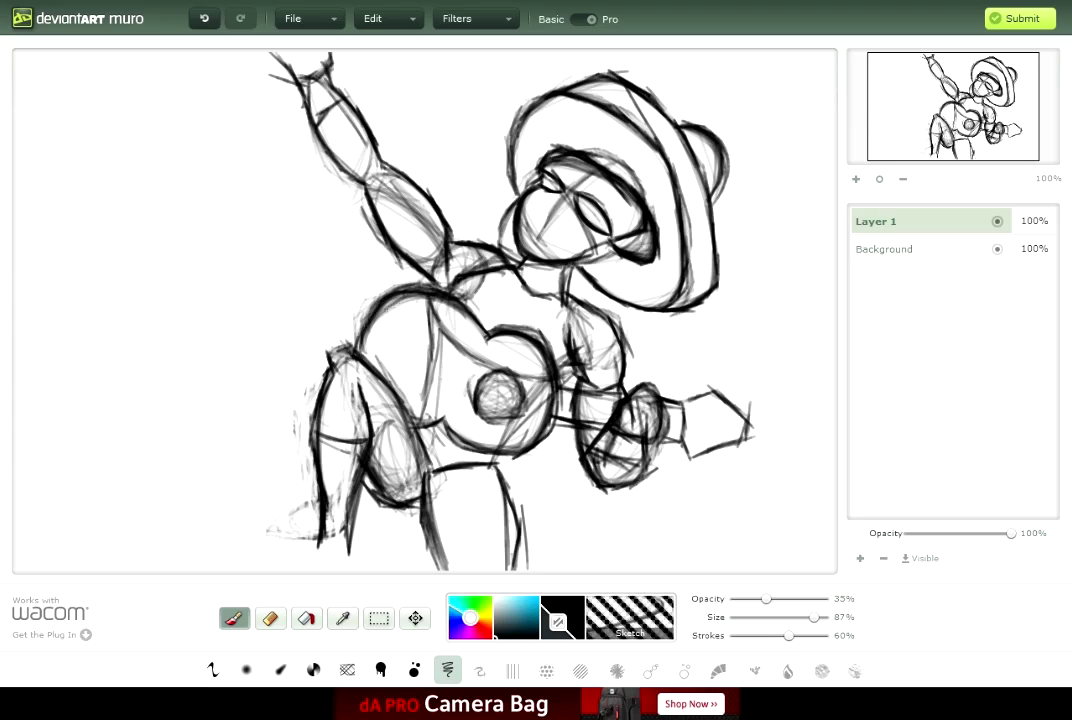
# Step: Sketch the guitar's narrow bridge, the strings running along its body and neck, and the headstock details
pyautogui.moveTo(414, 324)
pyautogui.mouseDown()
pyautogui.moveTo(407, 371)
pyautogui.moveTo(424, 382)
pyautogui.moveTo(565, 398)
pyautogui.mouseUp()
pyautogui.moveTo(405, 368); pyautogui.dragTo(600, 412)
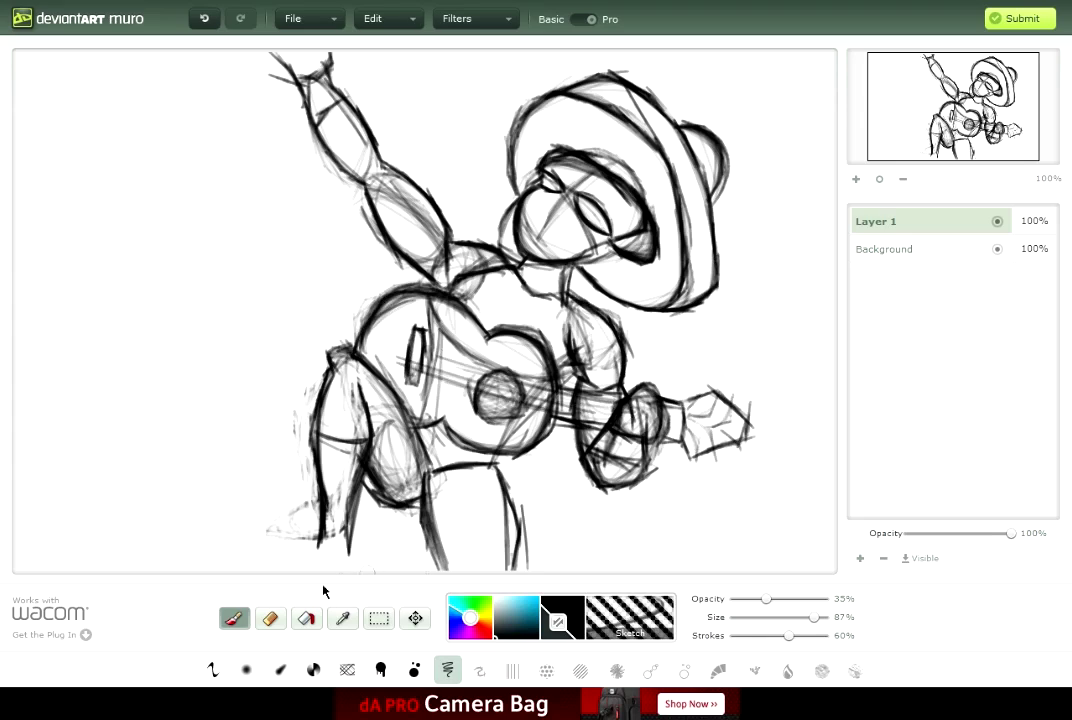
# Step: Erase the construction lines inside the lowered upper arm, the shoulder and the raised upper arm with a 12% eraser
pyautogui.click(270, 618)
pyautogui.moveTo(815, 617); pyautogui.dragTo(744, 617)
pyautogui.moveTo(614, 350)
pyautogui.mouseDown()
pyautogui.moveTo(500, 300)
pyautogui.moveTo(482, 270)
pyautogui.moveTo(614, 362)
pyautogui.mouseUp()
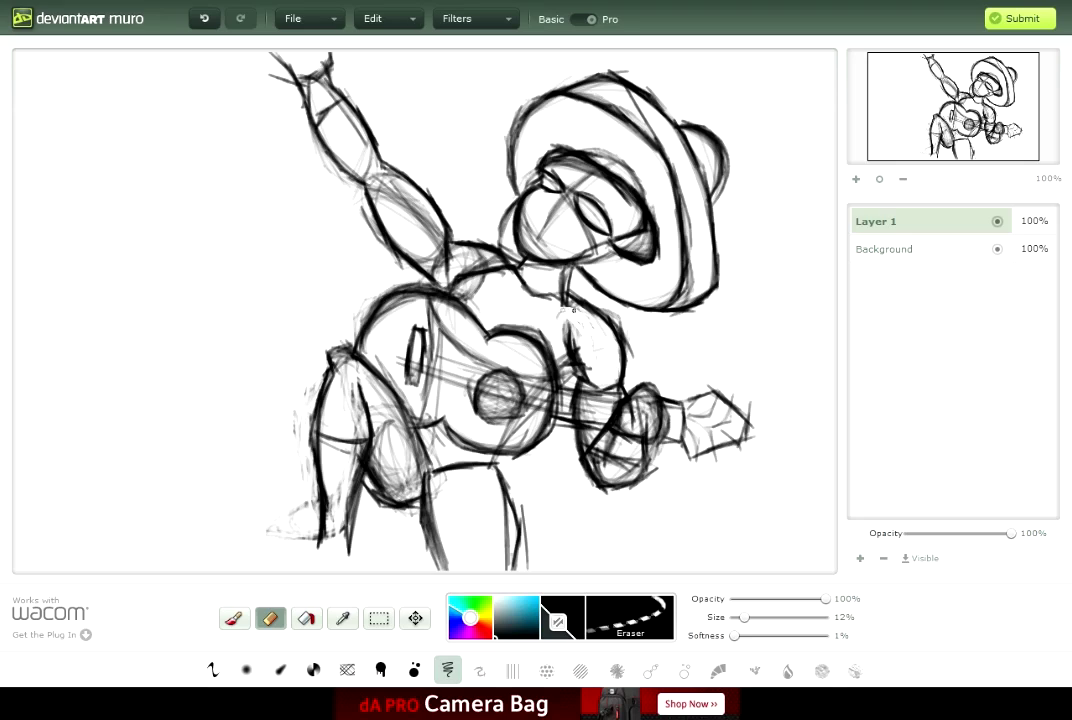
pyautogui.moveTo(468, 296); pyautogui.dragTo(488, 274)
pyautogui.moveTo(415, 222); pyautogui.dragTo(396, 220)
pyautogui.moveTo(455, 249)
pyautogui.mouseDown()
pyautogui.moveTo(435, 205)
pyautogui.moveTo(450, 245)
pyautogui.moveTo(437, 241)
pyautogui.moveTo(437, 222)
pyautogui.mouseUp()
pyautogui.moveTo(389, 186)
pyautogui.mouseDown()
pyautogui.moveTo(318, 158)
pyautogui.moveTo(415, 216)
pyautogui.mouseUp()
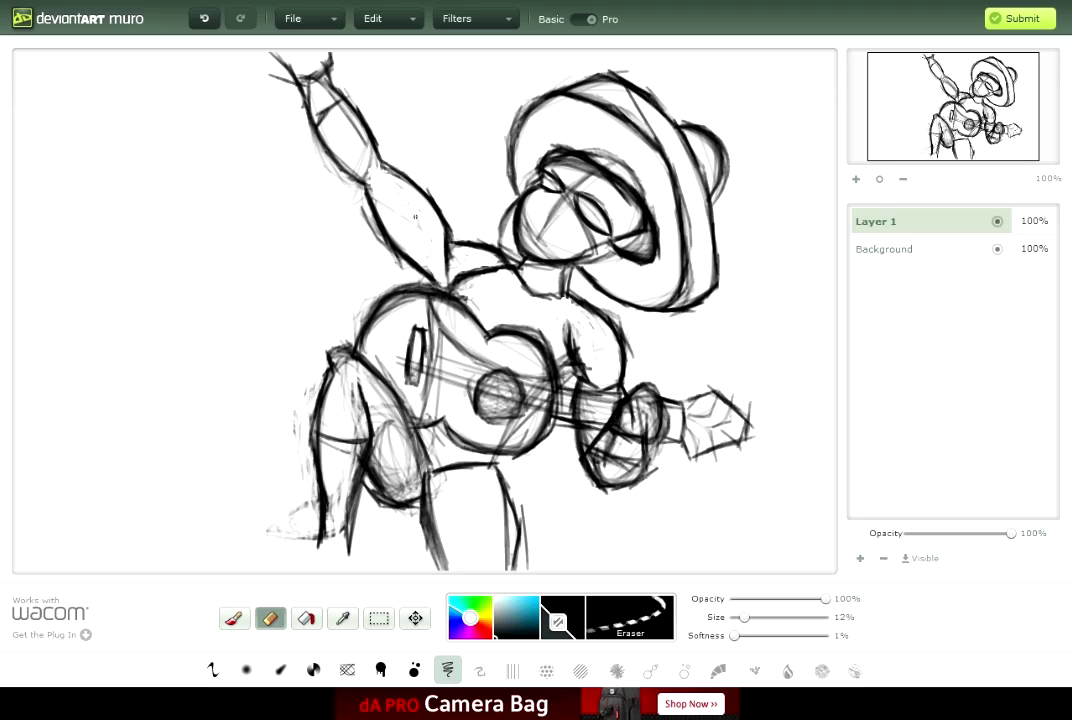
# Step: Erase the construction lines inside the bent thigh and the guitar body
pyautogui.moveTo(392, 447)
pyautogui.mouseDown()
pyautogui.moveTo(330, 360)
pyautogui.moveTo(322, 400)
pyautogui.moveTo(350, 364)
pyautogui.moveTo(295, 310)
pyautogui.moveTo(358, 430)
pyautogui.mouseUp()
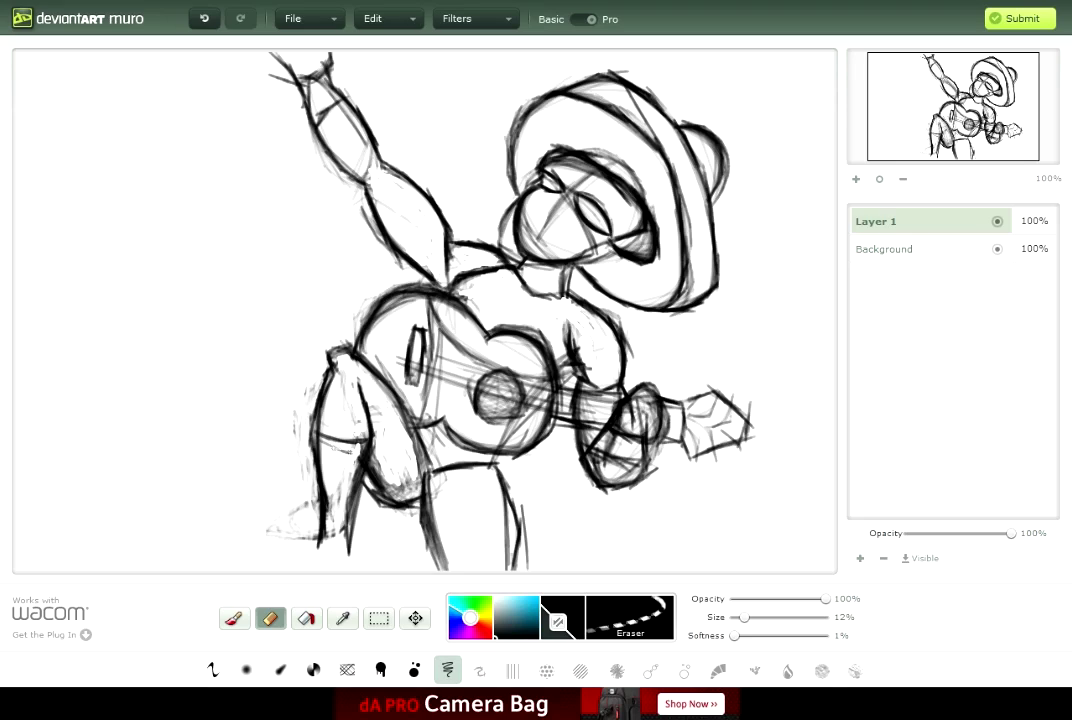
pyautogui.moveTo(400, 487); pyautogui.dragTo(442, 428)
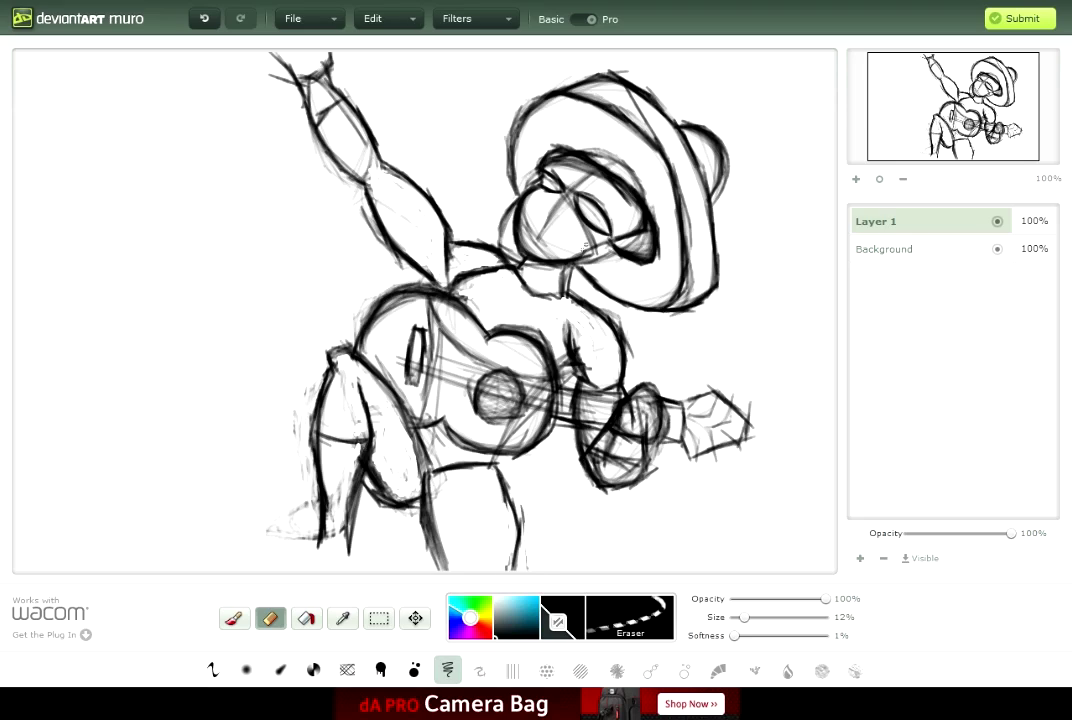
pyautogui.moveTo(497, 366)
pyautogui.mouseDown()
pyautogui.moveTo(385, 296)
pyautogui.moveTo(350, 252)
pyautogui.moveTo(352, 350)
pyautogui.moveTo(420, 368)
pyautogui.moveTo(455, 320)
pyautogui.mouseUp()
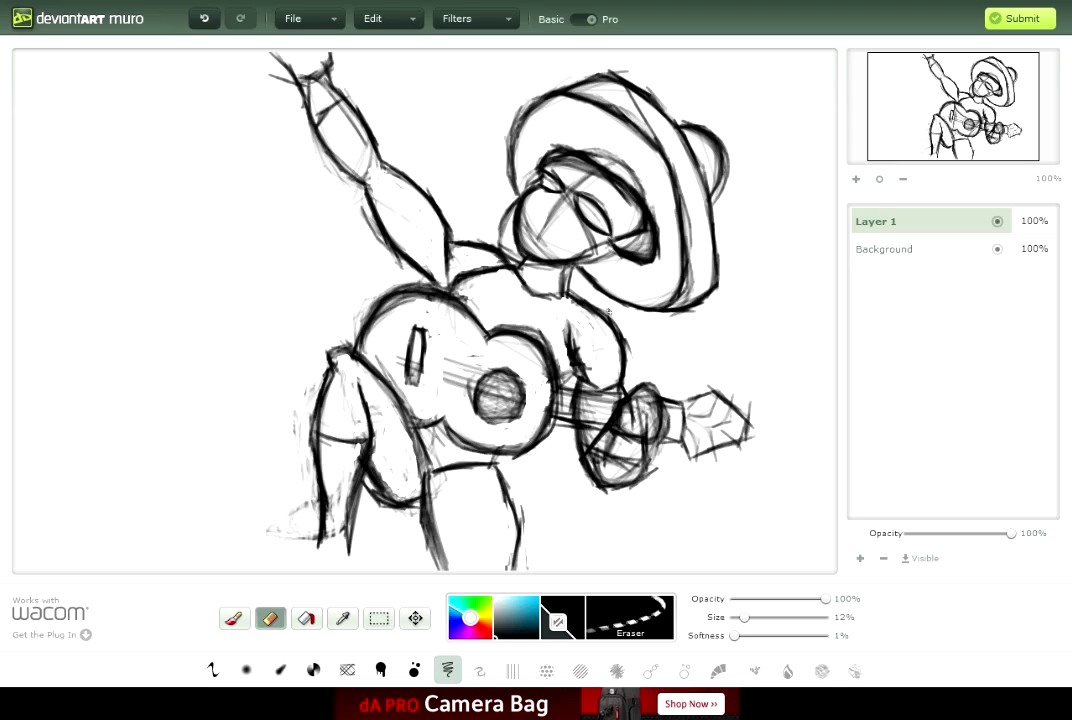
# Step: Erase the cross guidelines in the face, and redraw the eye outline and the dark lines beside it with the Sketch brush
pyautogui.moveTo(540, 163)
pyautogui.mouseDown()
pyautogui.moveTo(502, 128)
pyautogui.moveTo(538, 158)
pyautogui.mouseUp()
pyautogui.moveTo(544, 246); pyautogui.dragTo(572, 187)
pyautogui.moveTo(557, 207); pyautogui.dragTo(578, 218)
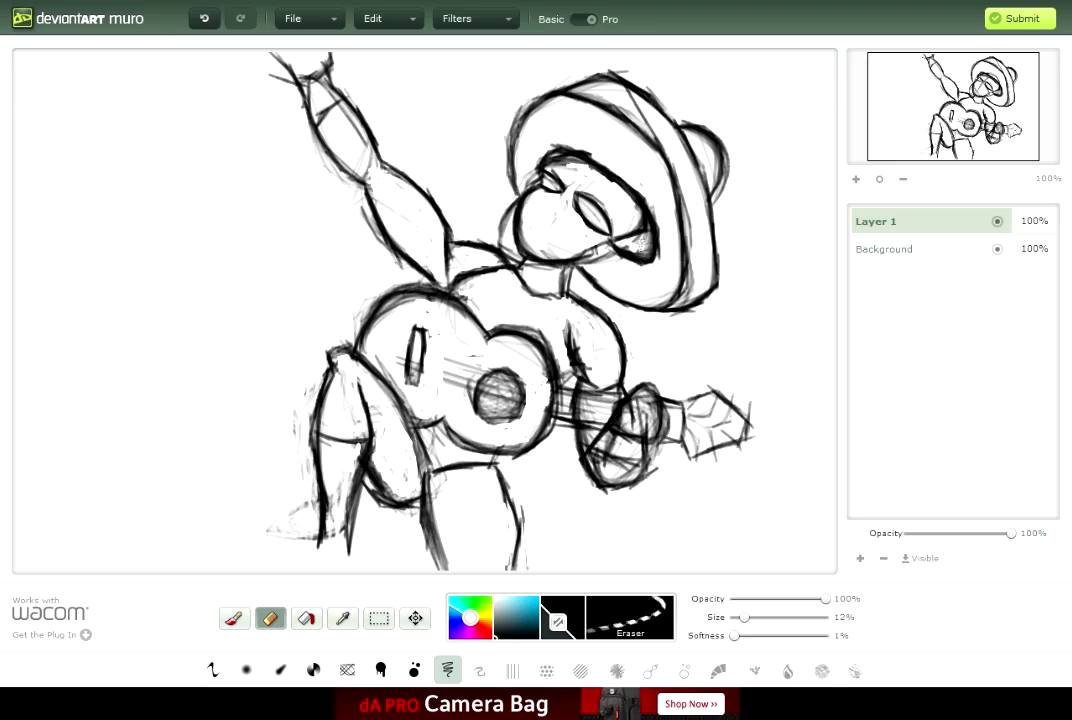
pyautogui.press('b')
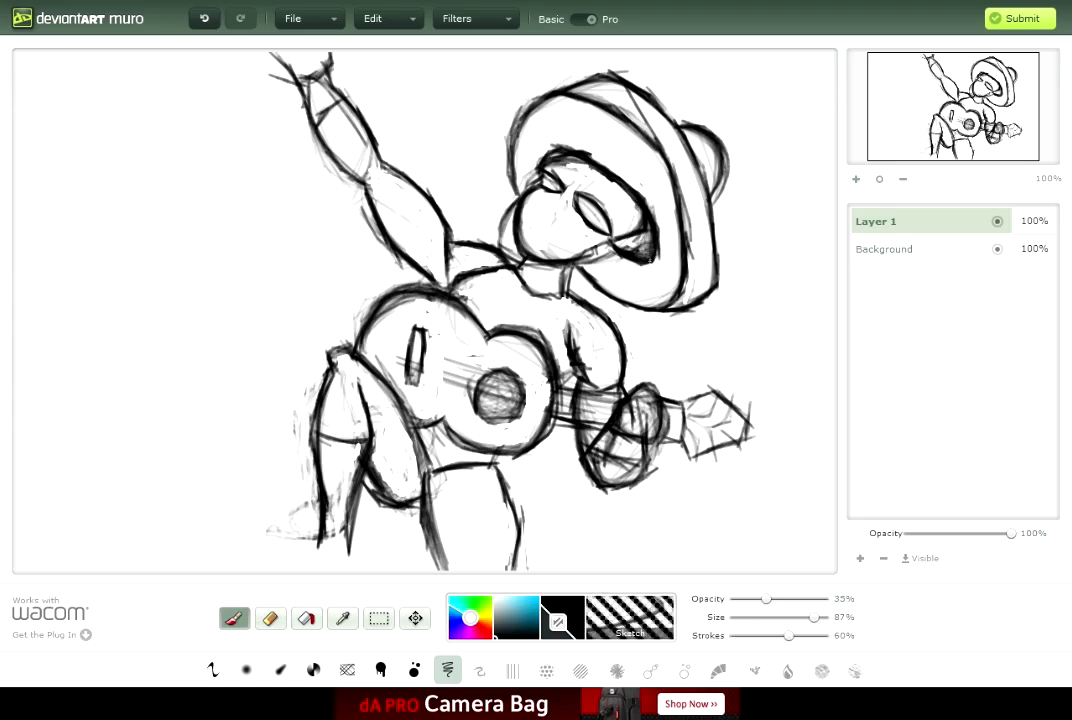
pyautogui.moveTo(649, 260); pyautogui.dragTo(582, 222)
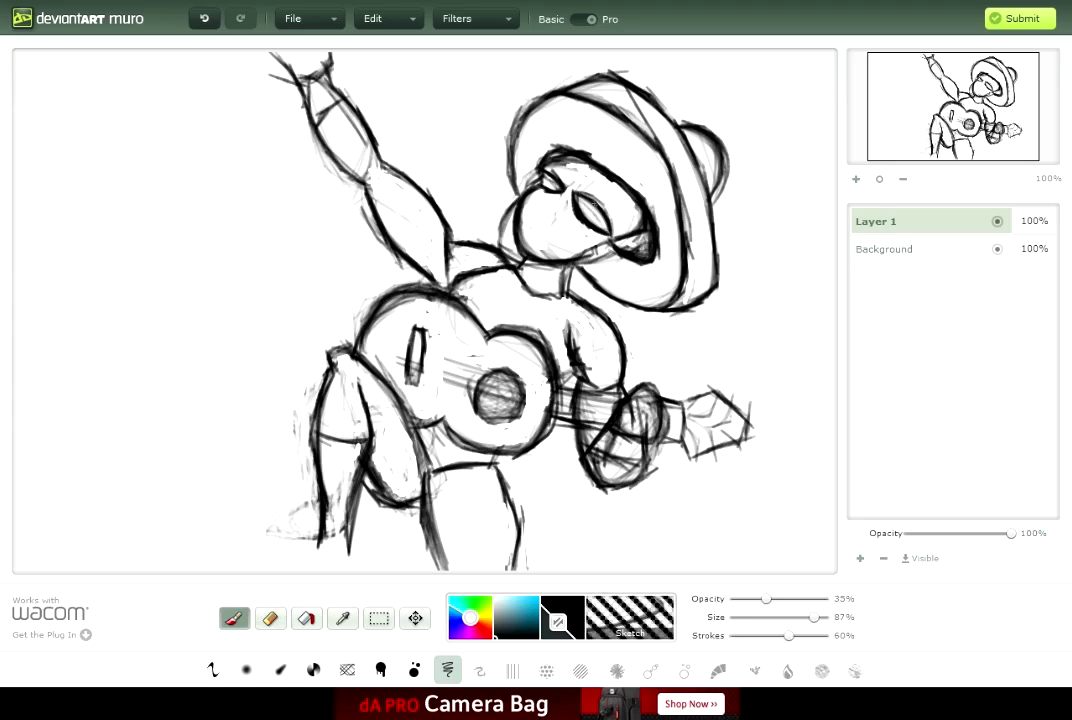
pyautogui.moveTo(594, 203); pyautogui.dragTo(622, 213)
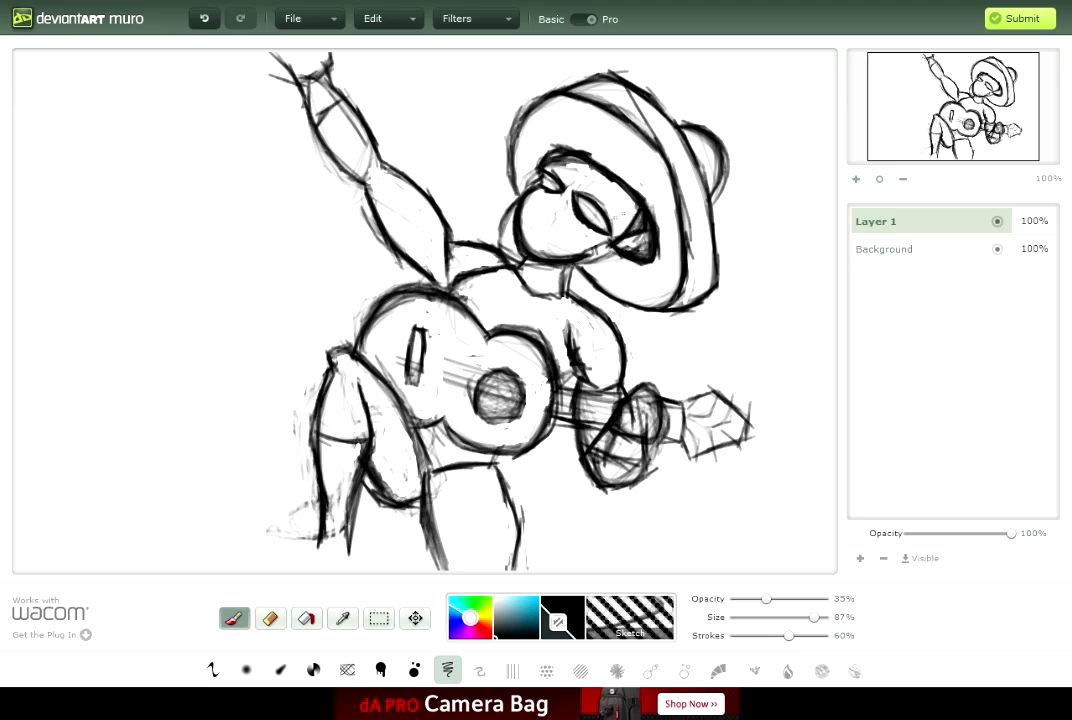
# Step: Strengthen the raised forearm near the elbow and the lowered arm's inner contour, and draw a pointed foot on the bent leg
pyautogui.moveTo(376, 144); pyautogui.dragTo(309, 130)
pyautogui.moveTo(519, 312); pyautogui.dragTo(484, 326)
pyautogui.moveTo(472, 270); pyautogui.dragTo(486, 314)
pyautogui.moveTo(416, 330); pyautogui.dragTo(414, 382)
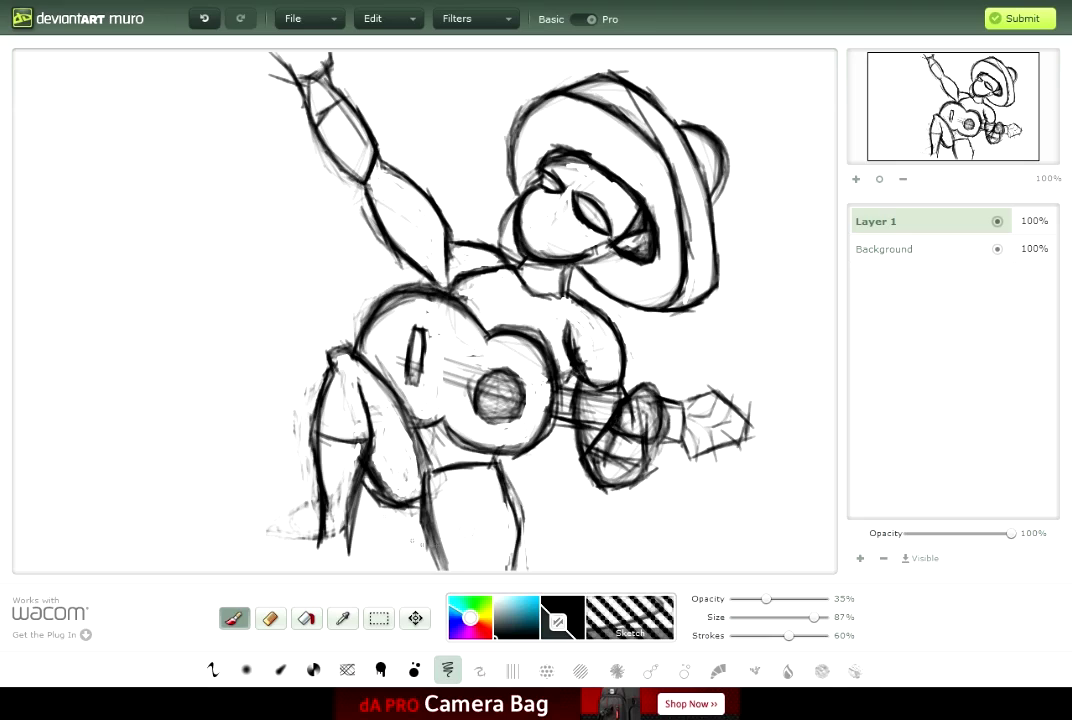
pyautogui.moveTo(335, 350)
pyautogui.mouseDown()
pyautogui.moveTo(280, 561)
pyautogui.moveTo(300, 568)
pyautogui.mouseUp()
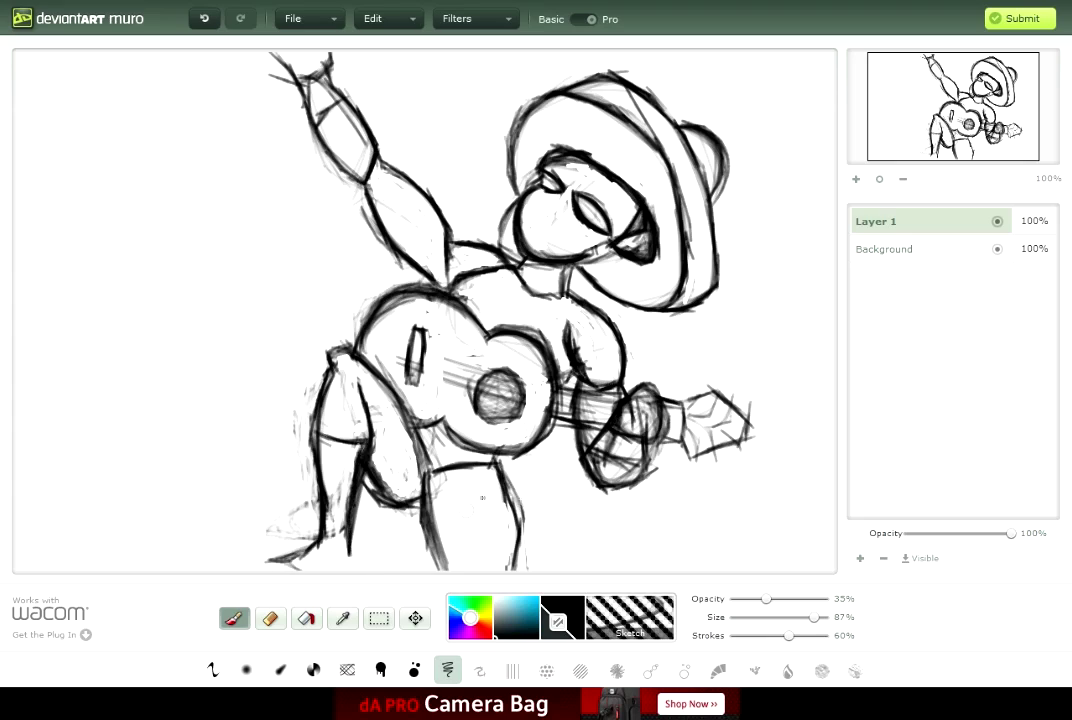
# Step: Darken the guitar strings from the bridge across the sound hole and along the neck
pyautogui.moveTo(370, 378)
pyautogui.mouseDown()
pyautogui.moveTo(435, 362)
pyautogui.moveTo(465, 292)
pyautogui.moveTo(395, 260)
pyautogui.mouseUp()
pyautogui.moveTo(408, 356); pyautogui.dragTo(622, 420)
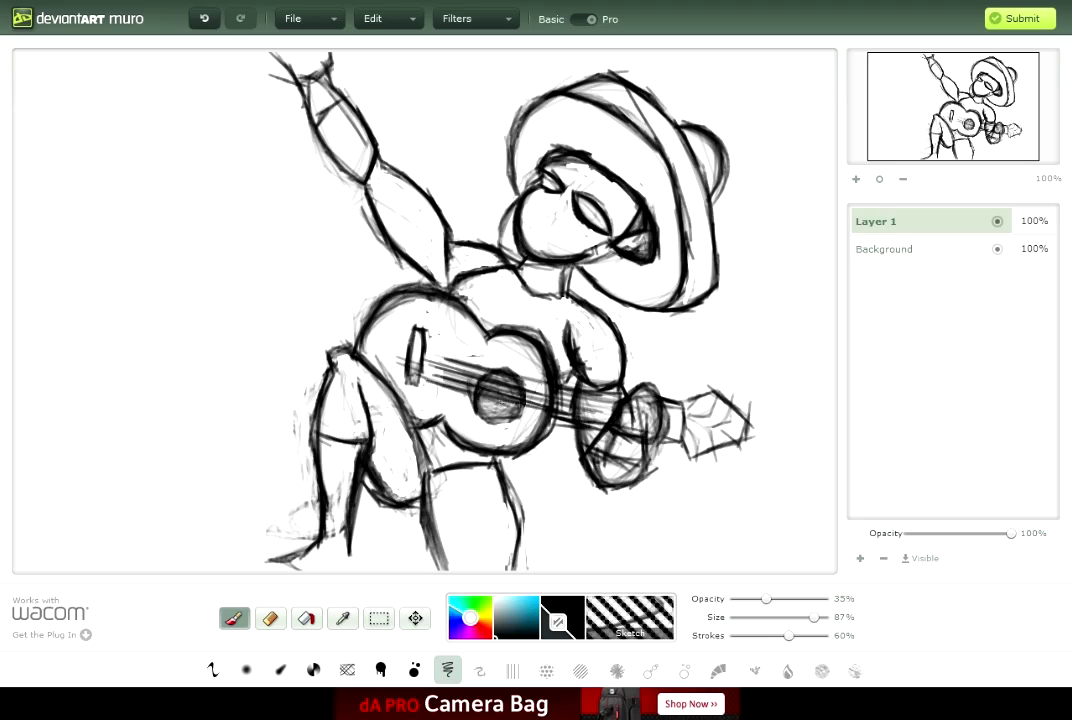
pyautogui.moveTo(425, 377); pyautogui.dragTo(600, 425)
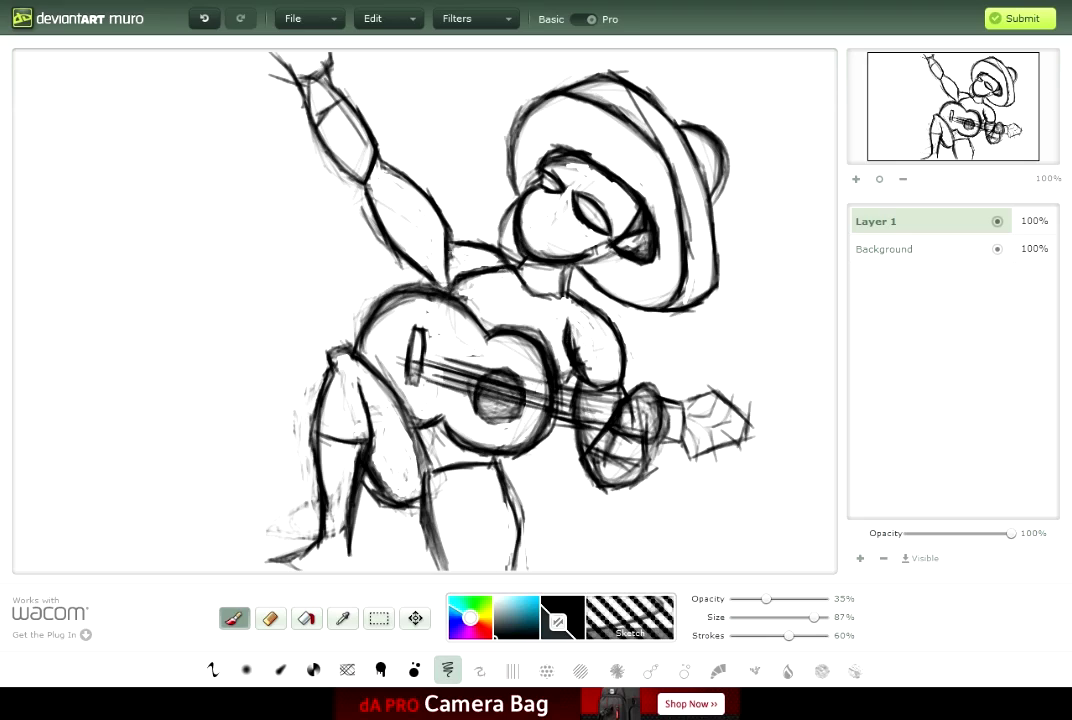
# Step: Erase the line crossing the raised arm's elbow to join the forearm and upper arm
pyautogui.moveTo(372, 242); pyautogui.dragTo(391, 197)
pyautogui.press('e')
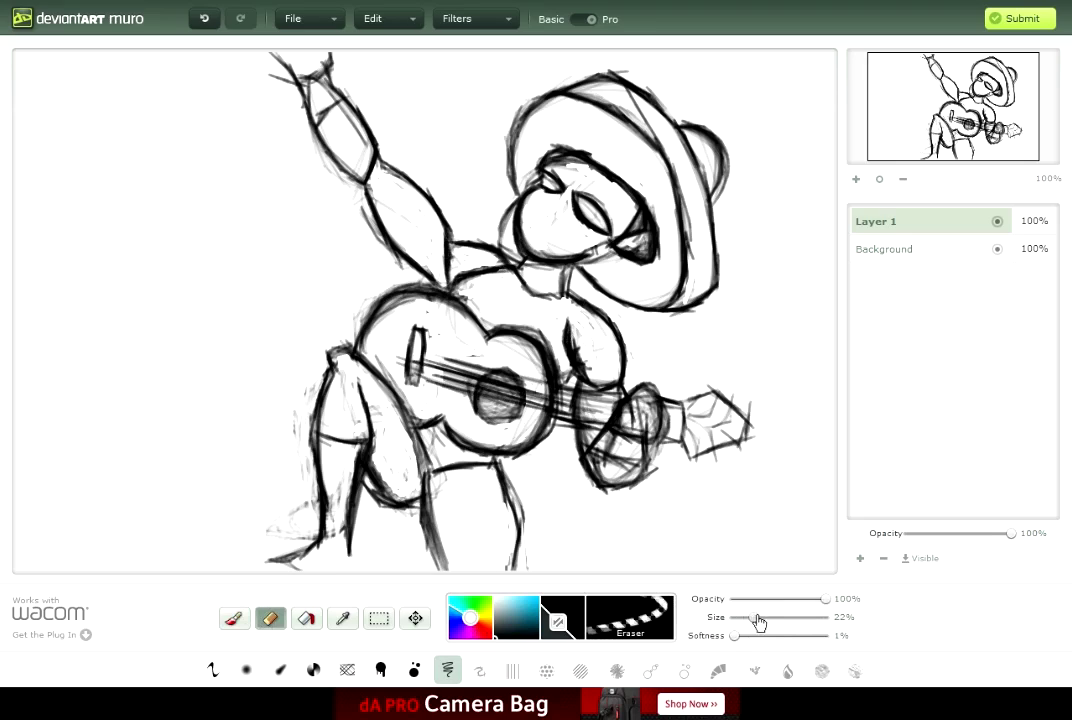
pyautogui.click(234, 618)
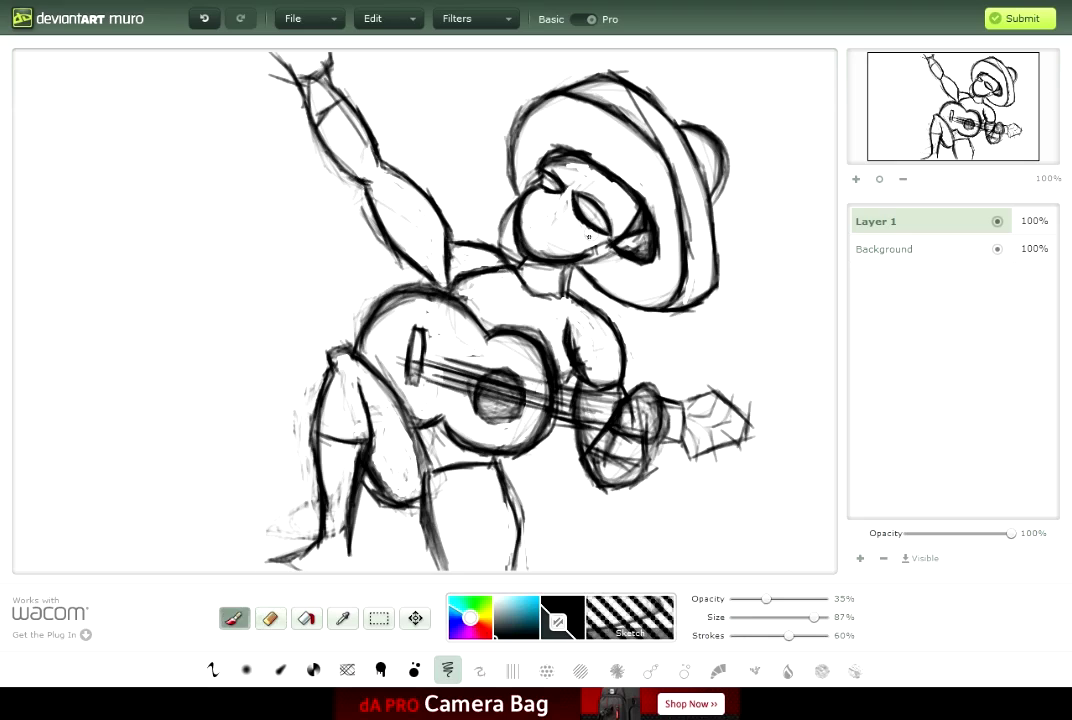
# Step: Draw curved and radiating web lines across the face between the eyes, chin and forehead
pyautogui.moveTo(548, 172); pyautogui.dragTo(592, 188)
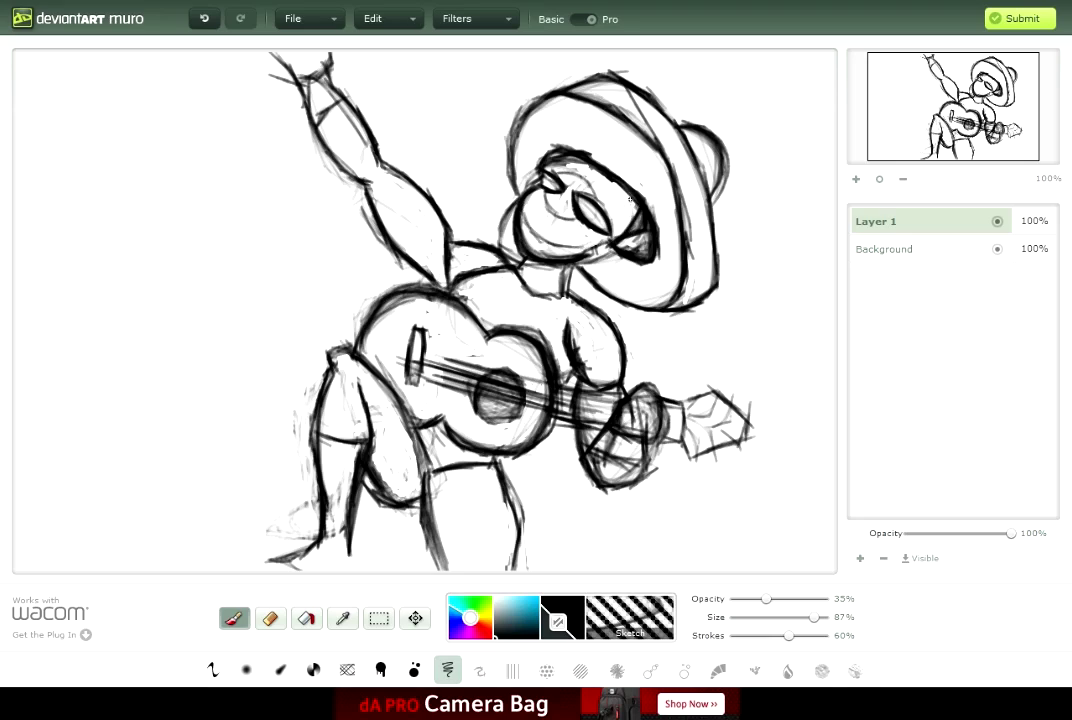
pyautogui.moveTo(531, 232); pyautogui.dragTo(522, 218)
pyautogui.moveTo(566, 186)
pyautogui.mouseDown()
pyautogui.moveTo(538, 245)
pyautogui.moveTo(552, 252)
pyautogui.mouseUp()
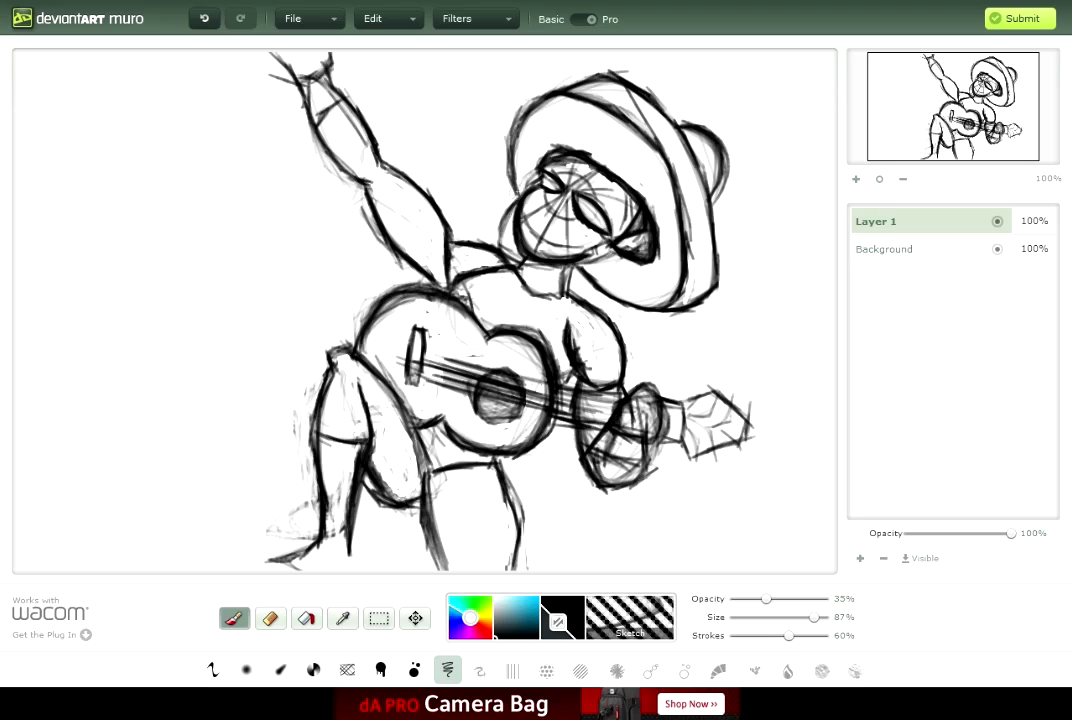
# Step: Darken the side of the head and extend the jaw and neck contours down to the shoulders
pyautogui.moveTo(600, 255)
pyautogui.mouseDown()
pyautogui.moveTo(518, 297)
pyautogui.moveTo(497, 296)
pyautogui.mouseUp()
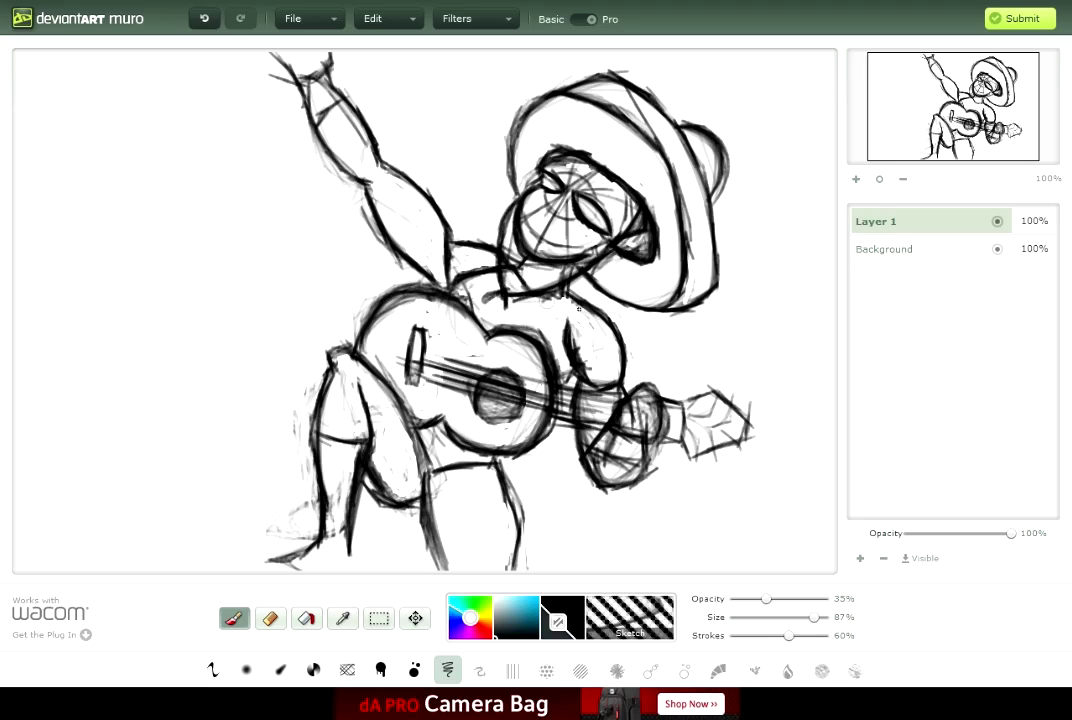
pyautogui.press('e')
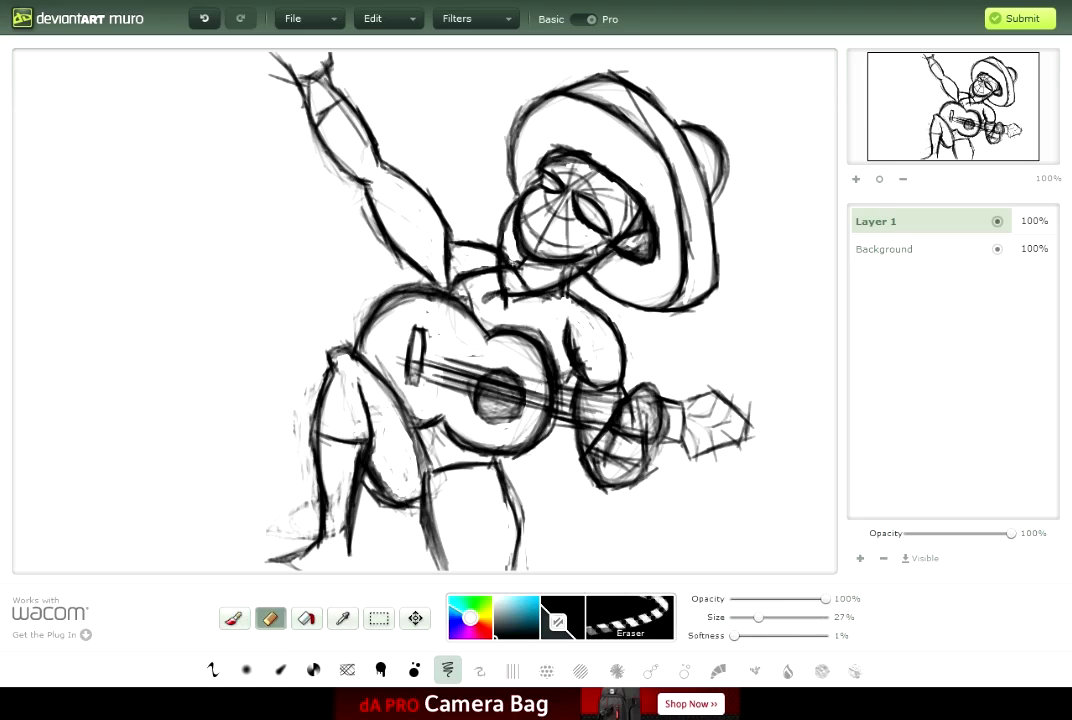
pyautogui.press('b')
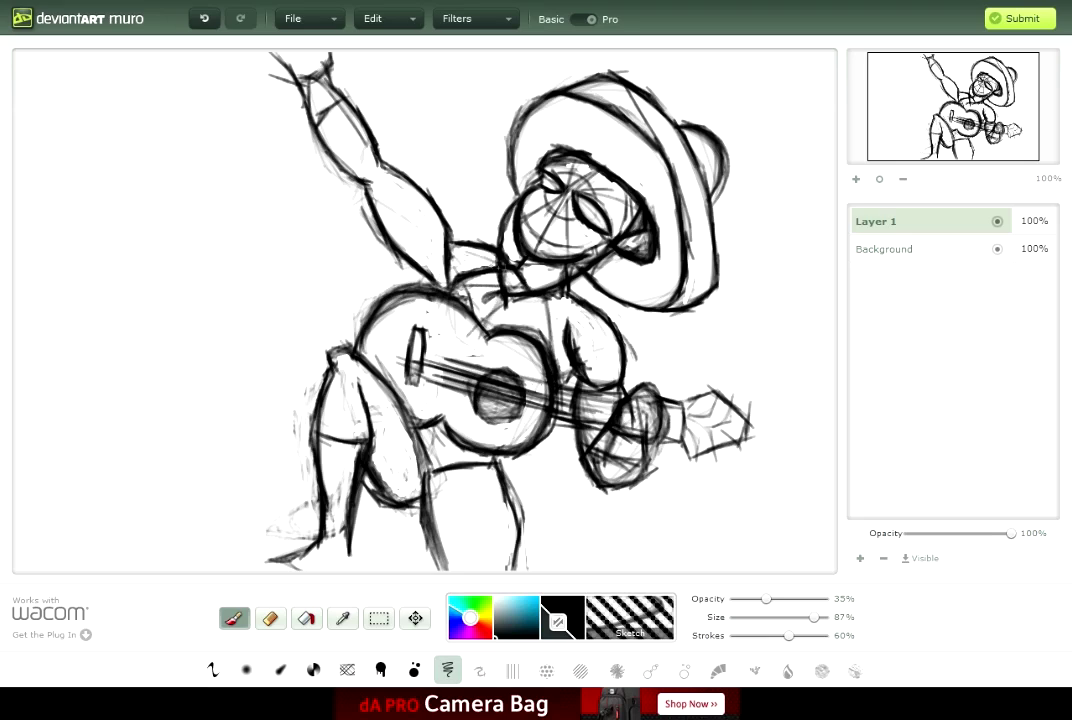
# Step: Draw web lines across the shoulder, chest and lowered upper arm, and thicken the guitar body's upper outline
pyautogui.moveTo(496, 297); pyautogui.dragTo(481, 338)
pyautogui.moveTo(588, 340); pyautogui.dragTo(580, 367)
pyautogui.moveTo(378, 207)
pyautogui.mouseDown()
pyautogui.moveTo(409, 258)
pyautogui.moveTo(510, 290)
pyautogui.mouseUp()
pyautogui.moveTo(440, 252); pyautogui.dragTo(520, 288)
pyautogui.moveTo(422, 228)
pyautogui.mouseDown()
pyautogui.moveTo(494, 252)
pyautogui.moveTo(470, 305)
pyautogui.mouseUp()
pyautogui.moveTo(472, 252); pyautogui.dragTo(506, 314)
pyautogui.moveTo(372, 350)
pyautogui.mouseDown()
pyautogui.moveTo(410, 382)
pyautogui.moveTo(455, 280)
pyautogui.moveTo(382, 255)
pyautogui.moveTo(300, 296)
pyautogui.mouseUp()
pyautogui.moveTo(403, 290); pyautogui.dragTo(357, 355)
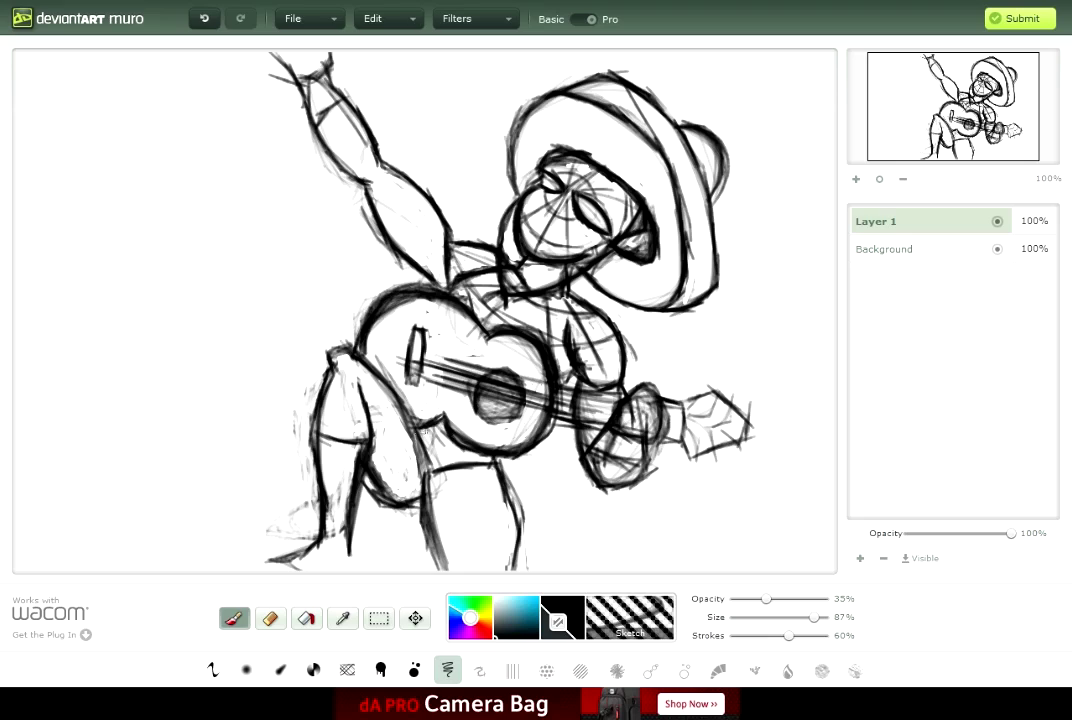
# Step: Paint out the construction lines inside the lowered forearm and fretting hand in white, and darken the hand's outline
pyautogui.click(496, 599)
pyautogui.moveTo(620, 446)
pyautogui.mouseDown()
pyautogui.moveTo(606, 474)
pyautogui.moveTo(597, 447)
pyautogui.moveTo(637, 466)
pyautogui.moveTo(617, 476)
pyautogui.moveTo(570, 398)
pyautogui.mouseUp()
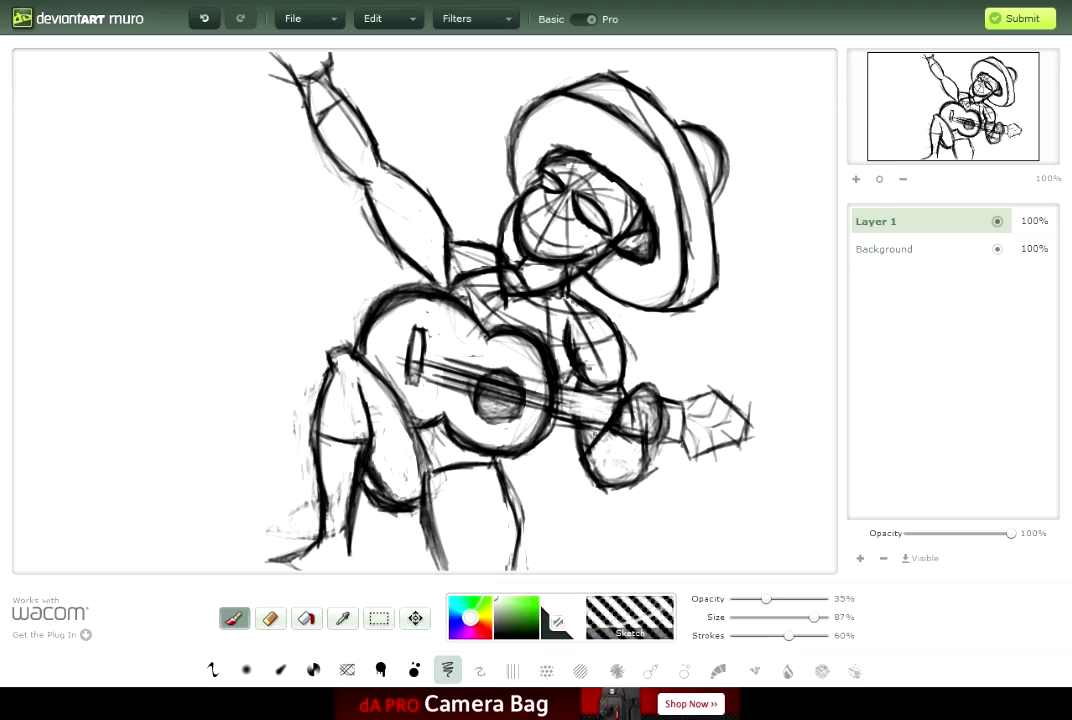
pyautogui.moveTo(640, 419)
pyautogui.mouseDown()
pyautogui.moveTo(630, 405)
pyautogui.moveTo(636, 412)
pyautogui.mouseUp()
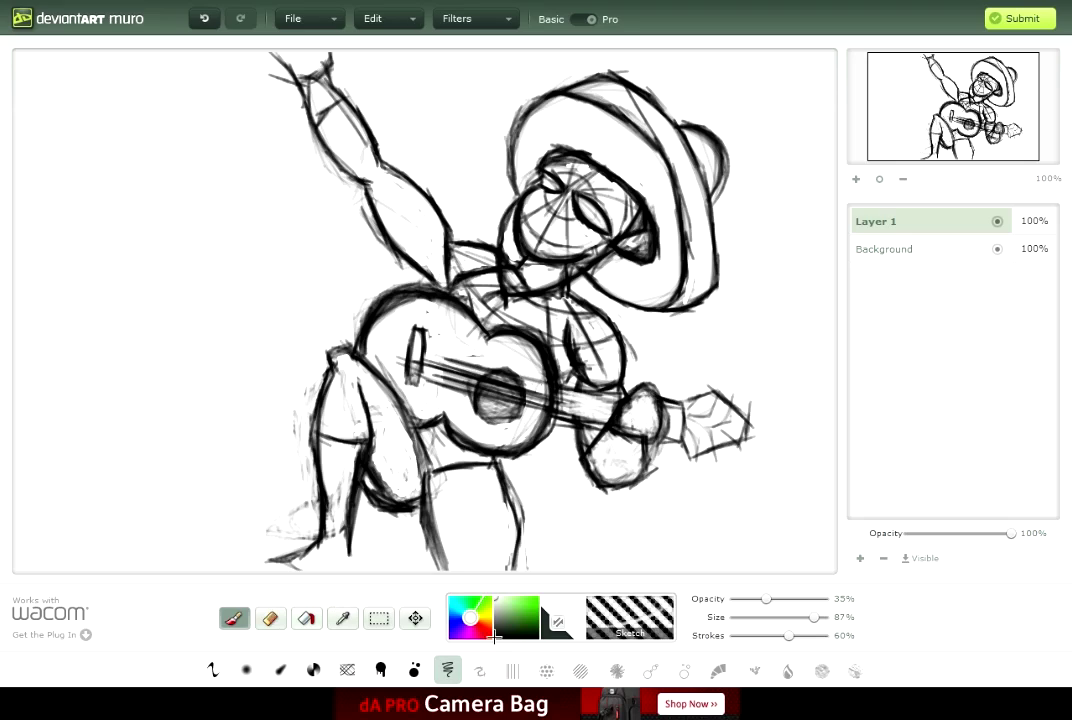
pyautogui.click(536, 600)
pyautogui.hotkey('ctrl', 'z')
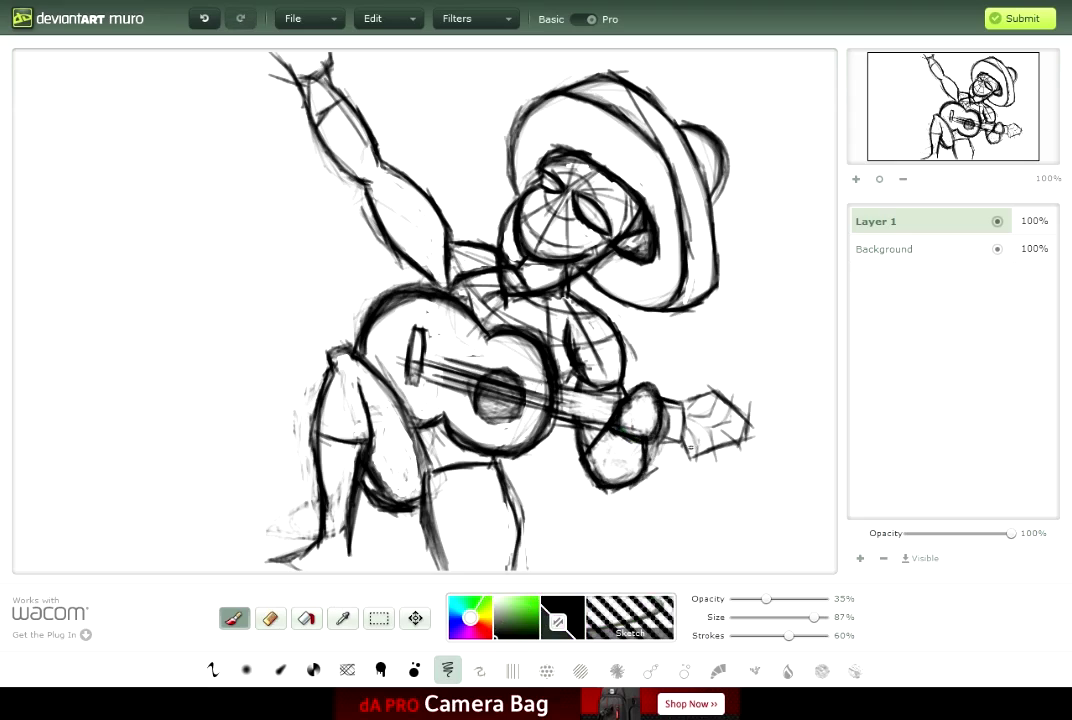
# Step: Round off the guitar's headstock outline, add tuning pegs, and darken the strings along the neck
pyautogui.moveTo(694, 400); pyautogui.dragTo(745, 416)
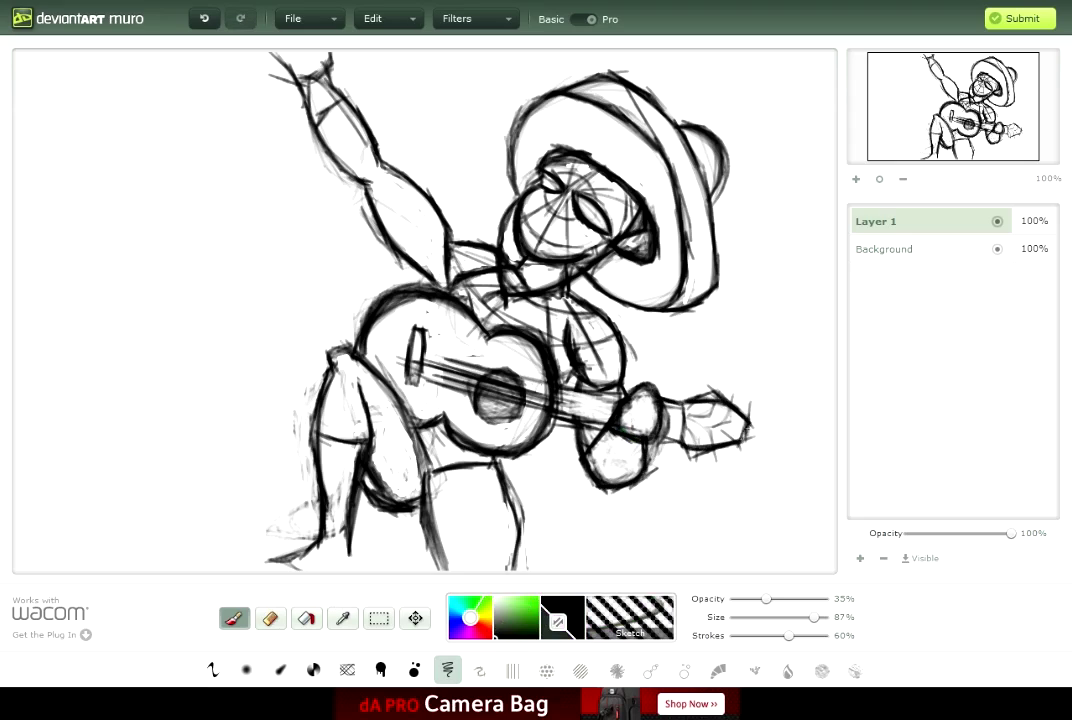
pyautogui.moveTo(528, 332)
pyautogui.mouseDown()
pyautogui.moveTo(476, 334)
pyautogui.moveTo(505, 352)
pyautogui.moveTo(630, 362)
pyautogui.moveTo(689, 413)
pyautogui.mouseUp()
pyautogui.moveTo(592, 332)
pyautogui.mouseDown()
pyautogui.moveTo(580, 370)
pyautogui.moveTo(612, 370)
pyautogui.mouseUp()
pyautogui.moveTo(712, 402); pyautogui.dragTo(730, 441)
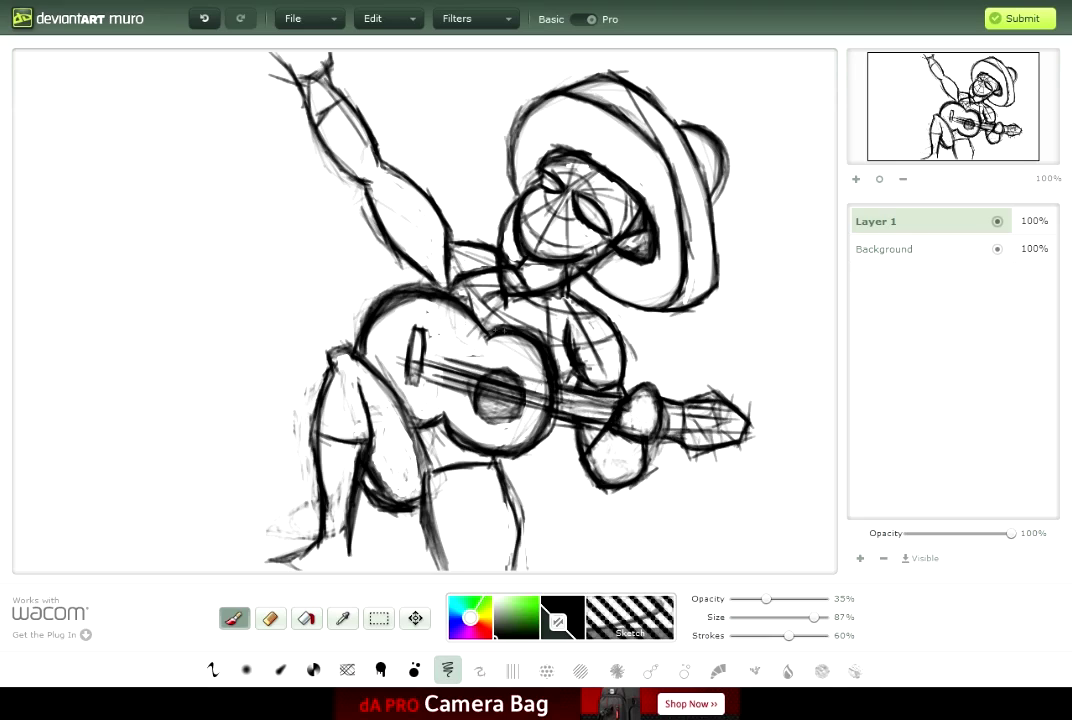
# Step: Thicken the thigh and standing leg contours, and sketch the hip lines below the guitar body
pyautogui.moveTo(345, 405); pyautogui.dragTo(360, 468)
pyautogui.moveTo(425, 400); pyautogui.dragTo(440, 474)
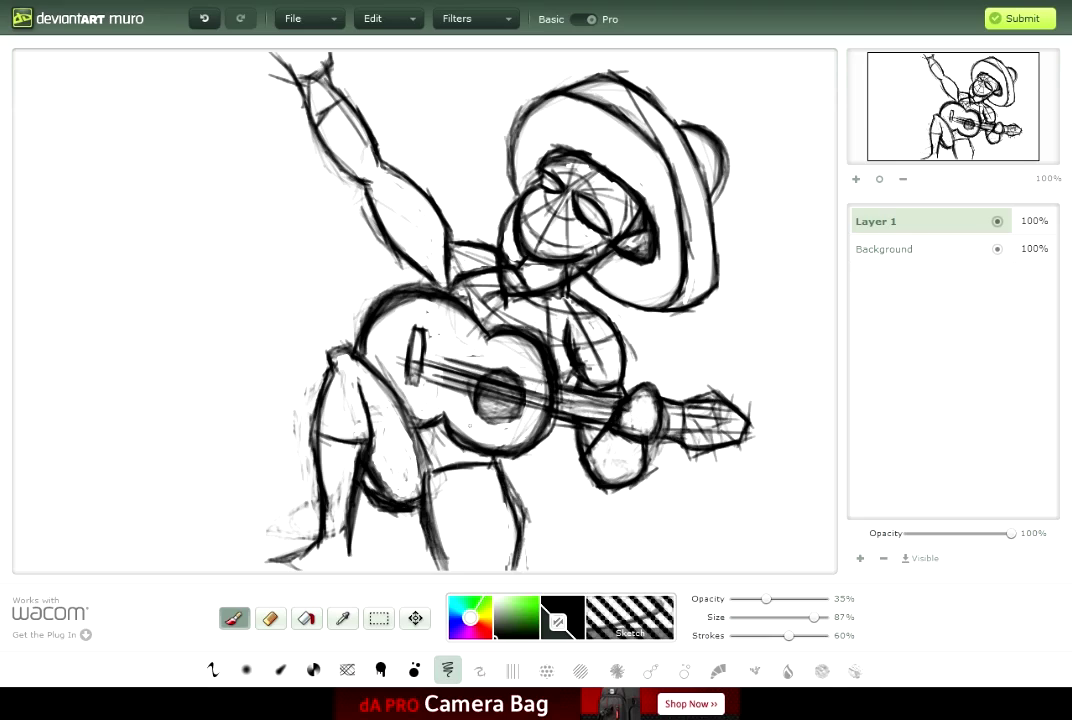
pyautogui.moveTo(360, 350)
pyautogui.mouseDown()
pyautogui.moveTo(372, 395)
pyautogui.moveTo(395, 398)
pyautogui.moveTo(404, 374)
pyautogui.moveTo(372, 402)
pyautogui.moveTo(335, 395)
pyautogui.mouseUp()
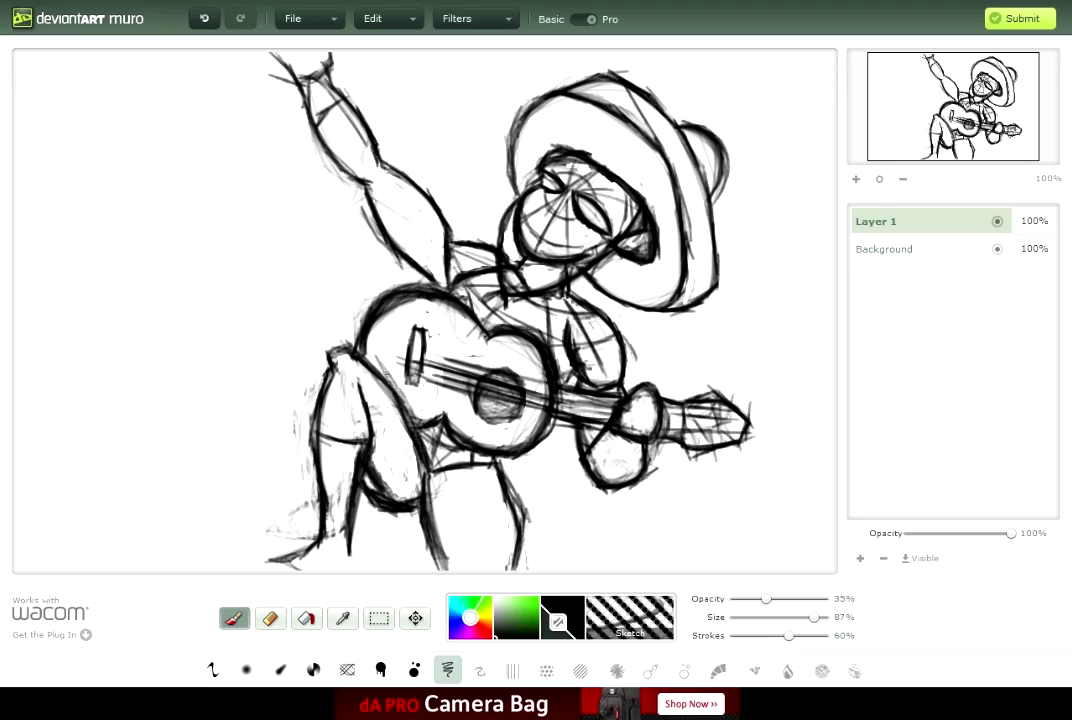
# Step: Darken the bent knee and fill the boot below the calf line with web lines down to the foot
pyautogui.moveTo(345, 300)
pyautogui.mouseDown()
pyautogui.moveTo(280, 320)
pyautogui.moveTo(268, 375)
pyautogui.moveTo(340, 440)
pyautogui.mouseUp()
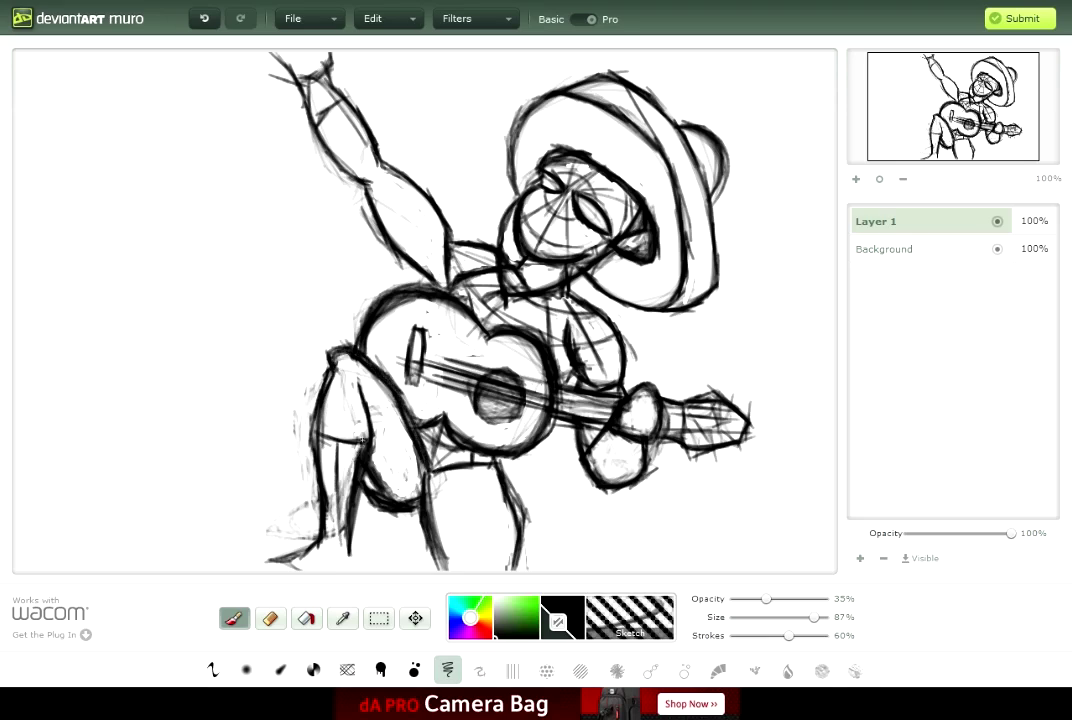
pyautogui.moveTo(345, 375)
pyautogui.mouseDown()
pyautogui.moveTo(352, 450)
pyautogui.moveTo(362, 436)
pyautogui.moveTo(352, 510)
pyautogui.mouseUp()
pyautogui.moveTo(248, 470); pyautogui.dragTo(278, 458)
pyautogui.moveTo(283, 443)
pyautogui.mouseDown()
pyautogui.moveTo(283, 476)
pyautogui.moveTo(295, 459)
pyautogui.mouseUp()
# Step: Add web lines to the raised wrist and hand, the lowered forearm, and the hand gripping the guitar neck
pyautogui.moveTo(310, 110)
pyautogui.mouseDown()
pyautogui.moveTo(320, 60)
pyautogui.moveTo(325, 110)
pyautogui.moveTo(328, 80)
pyautogui.moveTo(272, 54)
pyautogui.mouseUp()
pyautogui.moveTo(581, 433)
pyautogui.mouseDown()
pyautogui.moveTo(645, 448)
pyautogui.moveTo(609, 483)
pyautogui.mouseUp()
pyautogui.moveTo(627, 430); pyautogui.dragTo(631, 478)
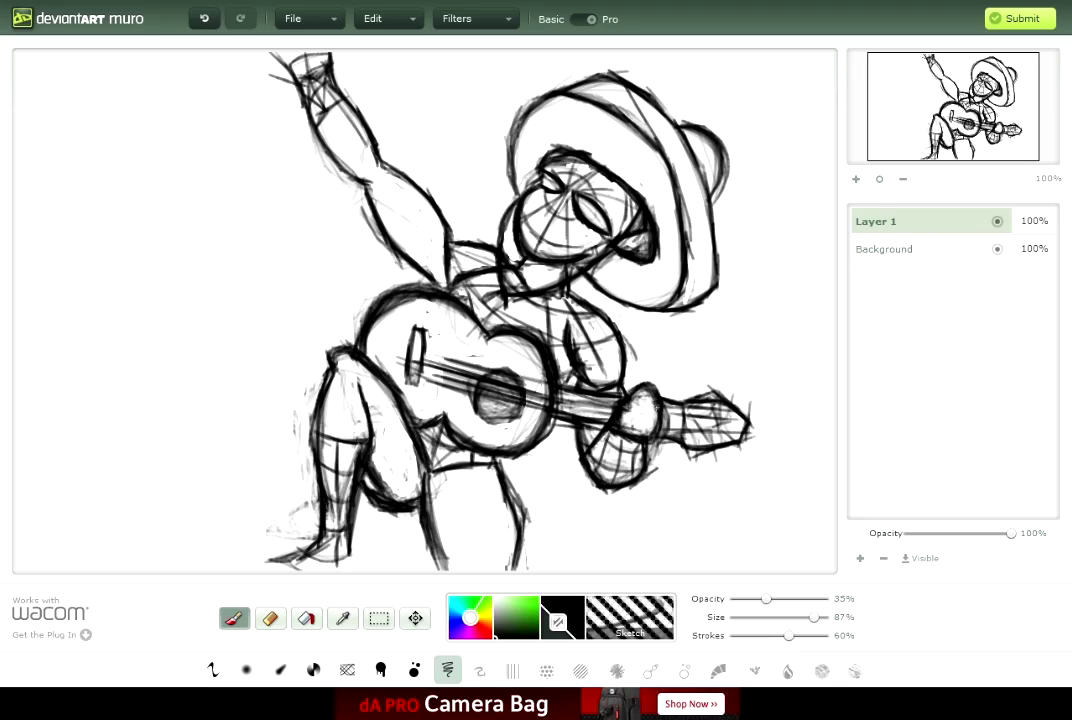
pyautogui.moveTo(656, 407)
pyautogui.mouseDown()
pyautogui.moveTo(625, 425)
pyautogui.moveTo(658, 428)
pyautogui.moveTo(643, 437)
pyautogui.mouseUp()
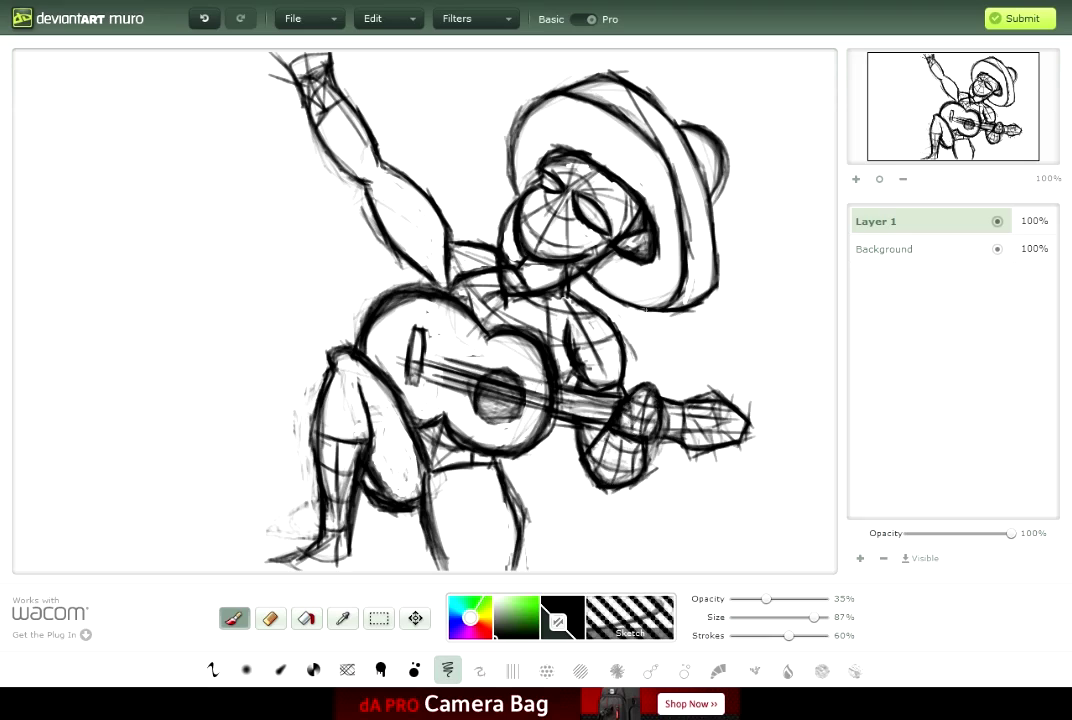
# Step: Draw a zigzag pattern along the hat brim and darken the web lines on the mask, neck and shoulder
pyautogui.moveTo(612, 74)
pyautogui.mouseDown()
pyautogui.moveTo(617, 115)
pyautogui.moveTo(656, 108)
pyautogui.moveTo(690, 160)
pyautogui.moveTo(684, 208)
pyautogui.moveTo(699, 168)
pyautogui.moveTo(679, 185)
pyautogui.moveTo(692, 232)
pyautogui.moveTo(706, 221)
pyautogui.moveTo(690, 257)
pyautogui.moveTo(716, 287)
pyautogui.mouseUp()
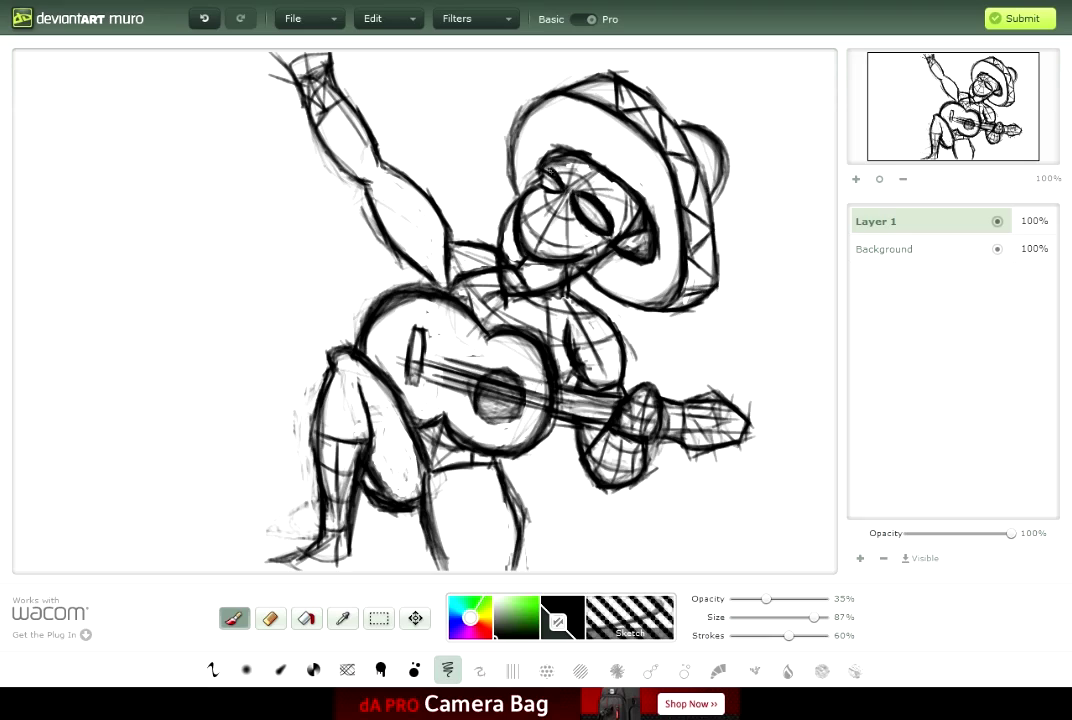
pyautogui.moveTo(598, 208)
pyautogui.mouseDown()
pyautogui.moveTo(576, 195)
pyautogui.moveTo(586, 225)
pyautogui.moveTo(567, 256)
pyautogui.moveTo(567, 166)
pyautogui.moveTo(600, 212)
pyautogui.moveTo(520, 288)
pyautogui.moveTo(425, 235)
pyautogui.moveTo(503, 325)
pyautogui.moveTo(420, 262)
pyautogui.moveTo(445, 236)
pyautogui.moveTo(509, 276)
pyautogui.mouseUp()
pyautogui.moveTo(476, 454); pyautogui.dragTo(423, 424)
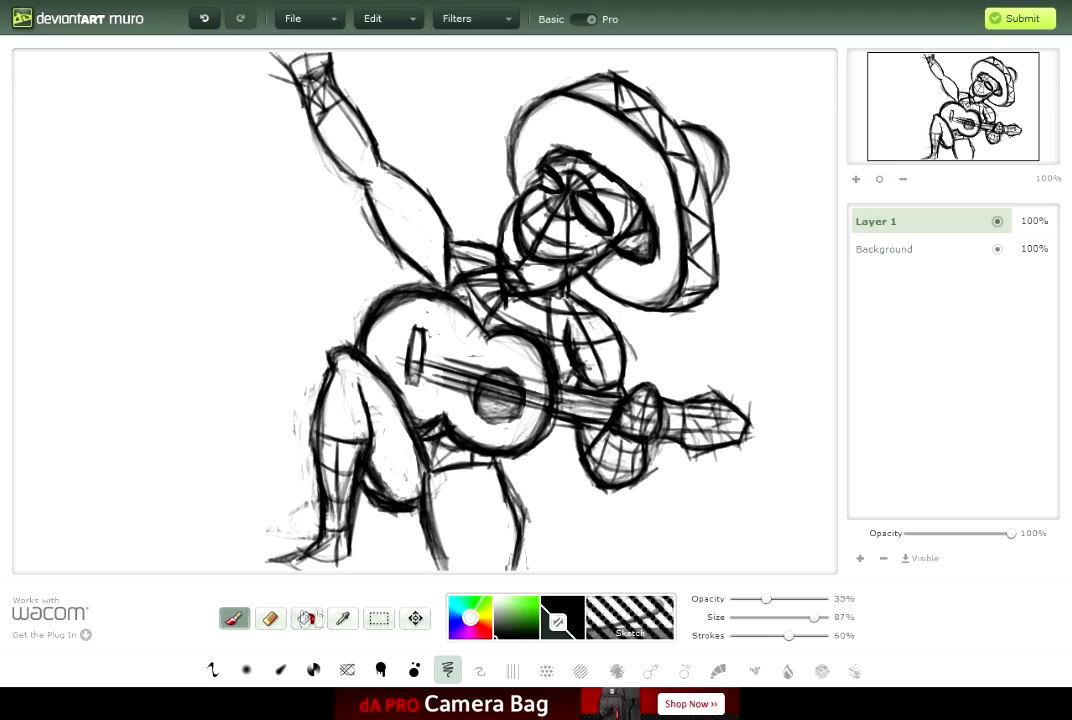
# Step: Erase the stray marks at the guitar's lower edge and darken the outer contour of the standing leg
pyautogui.press('e')
pyautogui.moveTo(425, 428); pyautogui.dragTo(437, 425)
pyautogui.press('b')
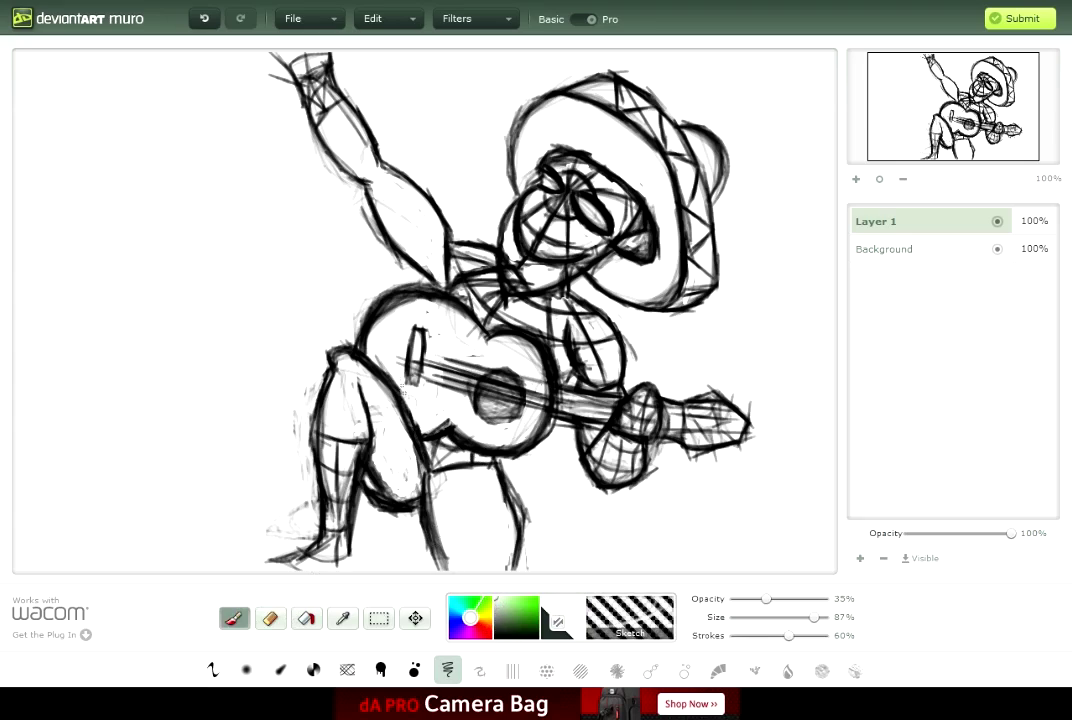
pyautogui.moveTo(511, 493); pyautogui.dragTo(520, 556)
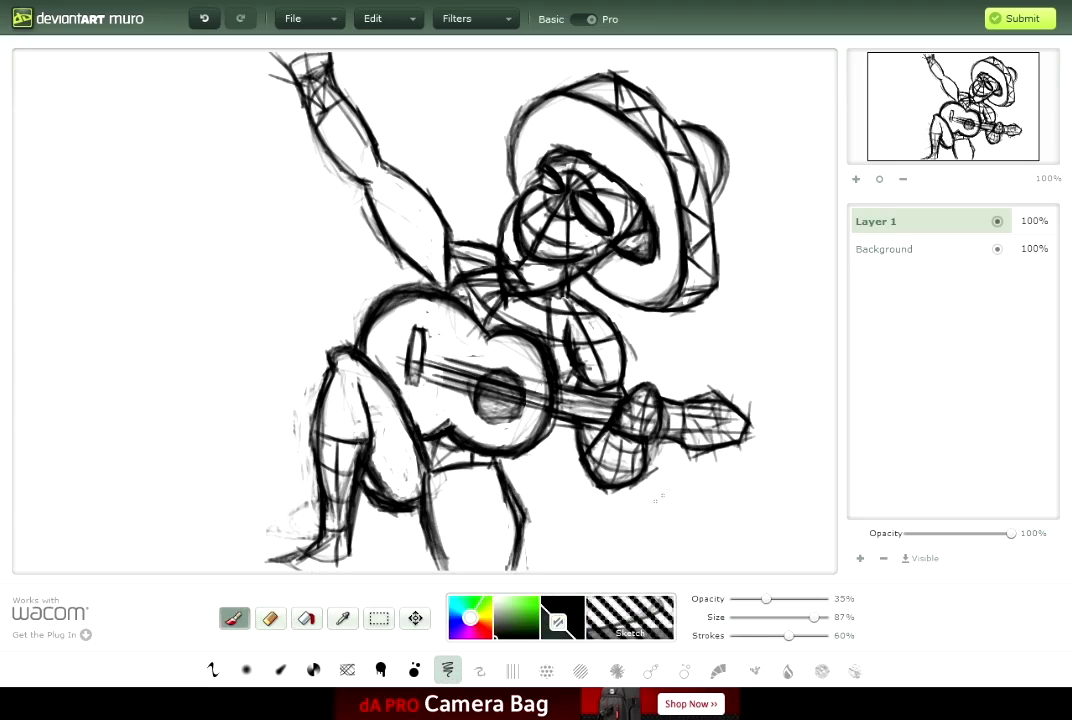
# Step: Shade the raised arm, the visible lower sleeve, the bent leg above the boot and the standing thigh in dark blue
pyautogui.click(451, 609)
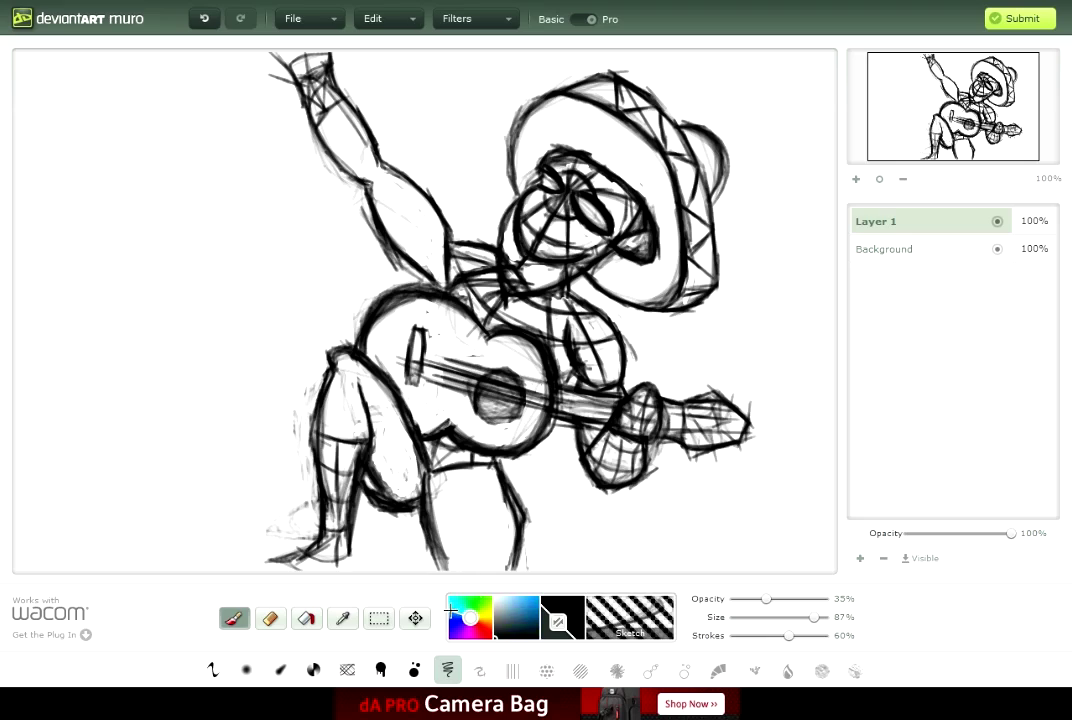
pyautogui.click(537, 619)
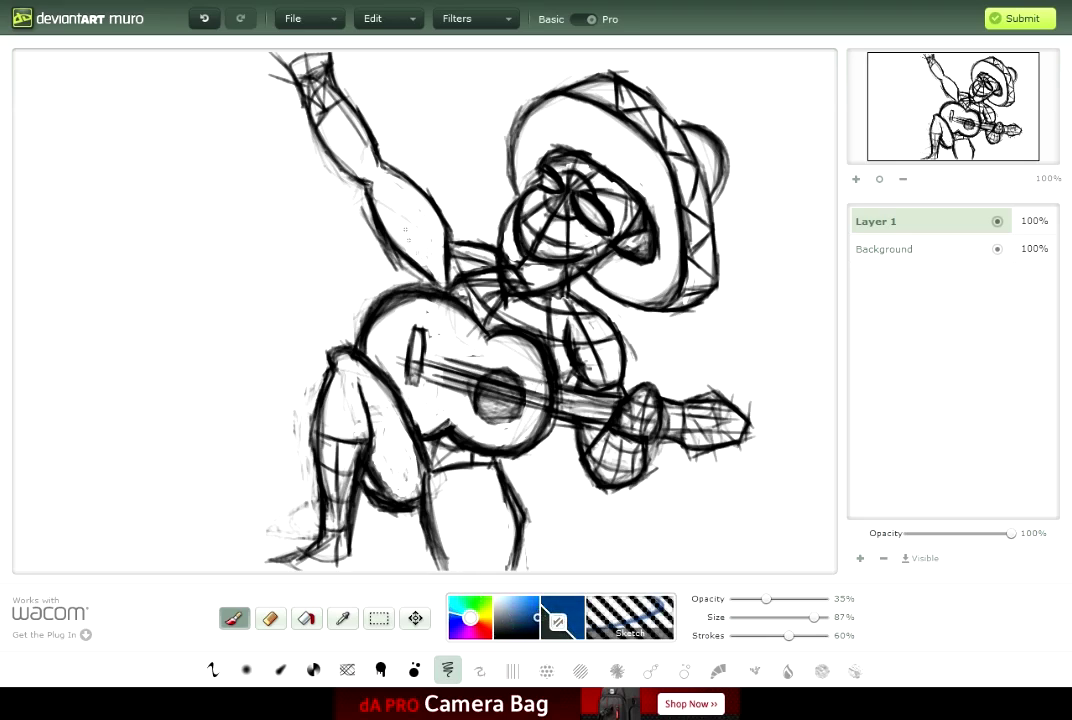
pyautogui.moveTo(395, 195)
pyautogui.mouseDown()
pyautogui.moveTo(409, 229)
pyautogui.moveTo(300, 112)
pyautogui.moveTo(368, 233)
pyautogui.moveTo(295, 108)
pyautogui.mouseUp()
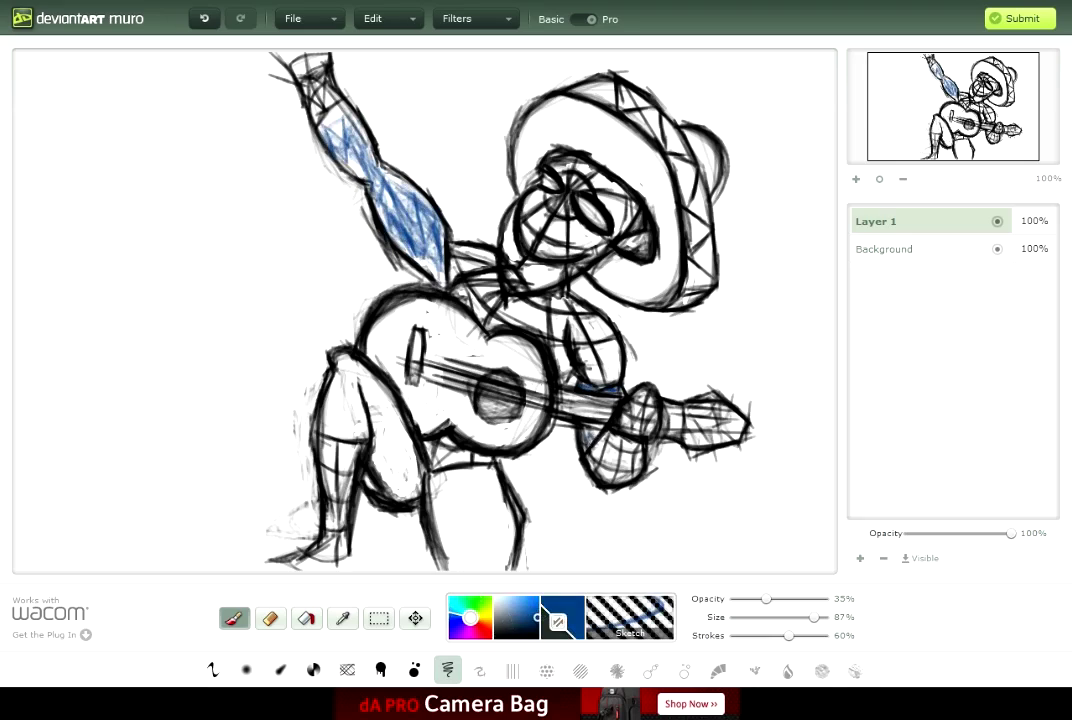
pyautogui.moveTo(330, 360)
pyautogui.mouseDown()
pyautogui.moveTo(340, 400)
pyautogui.moveTo(385, 445)
pyautogui.moveTo(320, 380)
pyautogui.moveTo(310, 350)
pyautogui.mouseUp()
pyautogui.moveTo(345, 395)
pyautogui.mouseDown()
pyautogui.moveTo(335, 430)
pyautogui.moveTo(340, 390)
pyautogui.moveTo(445, 480)
pyautogui.moveTo(445, 540)
pyautogui.moveTo(470, 490)
pyautogui.moveTo(490, 550)
pyautogui.moveTo(455, 500)
pyautogui.moveTo(495, 480)
pyautogui.mouseUp()
pyautogui.moveTo(420, 430)
pyautogui.mouseDown()
pyautogui.moveTo(380, 475)
pyautogui.moveTo(380, 395)
pyautogui.moveTo(345, 410)
pyautogui.moveTo(315, 355)
pyautogui.mouseUp()
# Step: Shade the mask, neck, chest, shoulder, waist and boot bright red on the Background layer, undoing the trial stroke on Layer 1
pyautogui.click(463, 632)
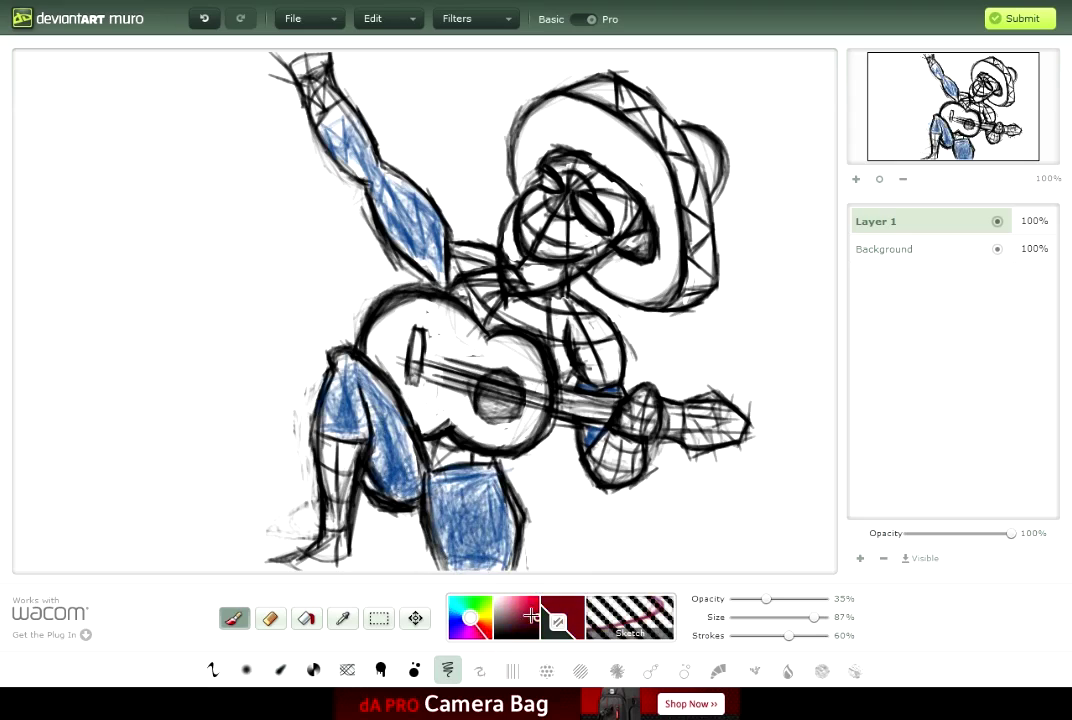
pyautogui.moveTo(525, 198); pyautogui.dragTo(548, 203)
pyautogui.hotkey('ctrl', 'z')
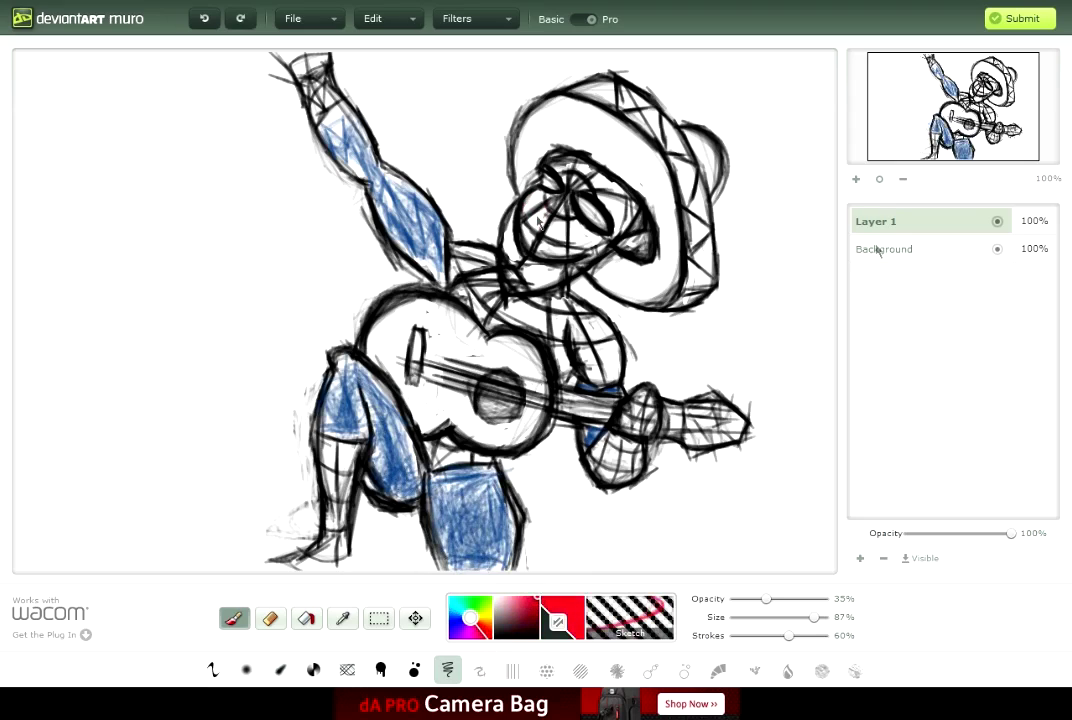
pyautogui.click(873, 248)
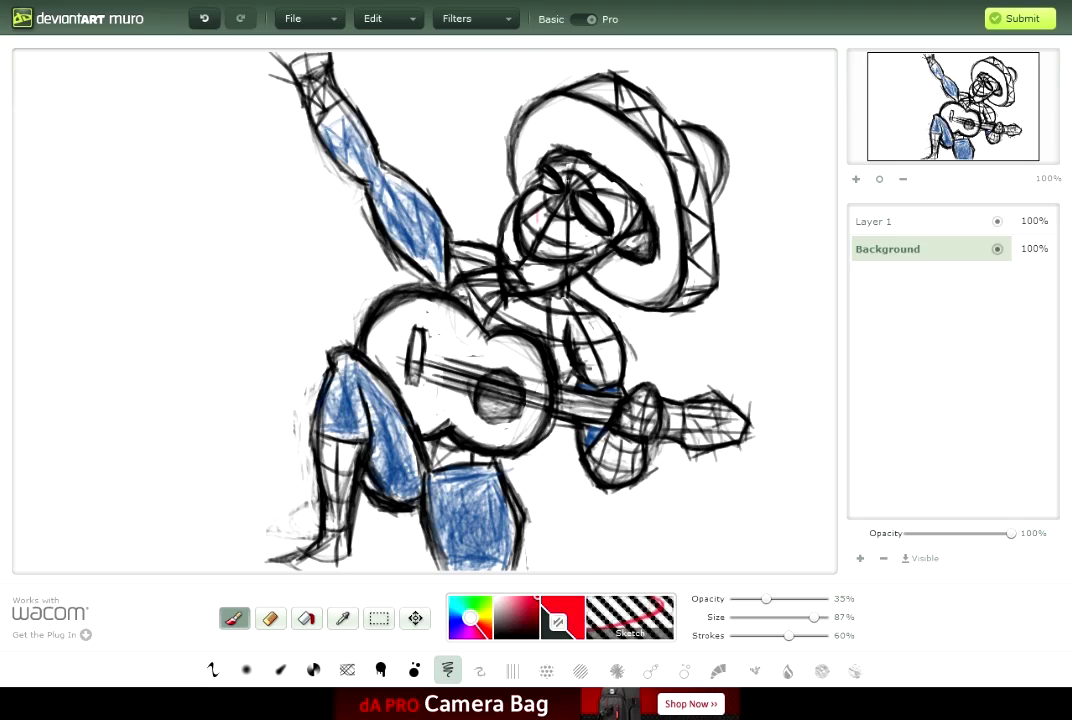
pyautogui.moveTo(530, 212)
pyautogui.mouseDown()
pyautogui.moveTo(565, 235)
pyautogui.moveTo(600, 185)
pyautogui.moveTo(615, 200)
pyautogui.moveTo(575, 170)
pyautogui.moveTo(600, 205)
pyautogui.moveTo(545, 265)
pyautogui.moveTo(560, 320)
pyautogui.moveTo(525, 305)
pyautogui.moveTo(590, 370)
pyautogui.mouseUp()
pyautogui.moveTo(480, 290)
pyautogui.mouseDown()
pyautogui.moveTo(455, 258)
pyautogui.moveTo(490, 235)
pyautogui.moveTo(515, 180)
pyautogui.moveTo(560, 165)
pyautogui.moveTo(550, 162)
pyautogui.moveTo(575, 175)
pyautogui.mouseUp()
pyautogui.moveTo(595, 340)
pyautogui.mouseDown()
pyautogui.moveTo(445, 450)
pyautogui.moveTo(490, 462)
pyautogui.moveTo(435, 448)
pyautogui.moveTo(340, 480)
pyautogui.moveTo(335, 455)
pyautogui.moveTo(320, 566)
pyautogui.moveTo(318, 510)
pyautogui.moveTo(335, 455)
pyautogui.moveTo(351, 470)
pyautogui.mouseUp()
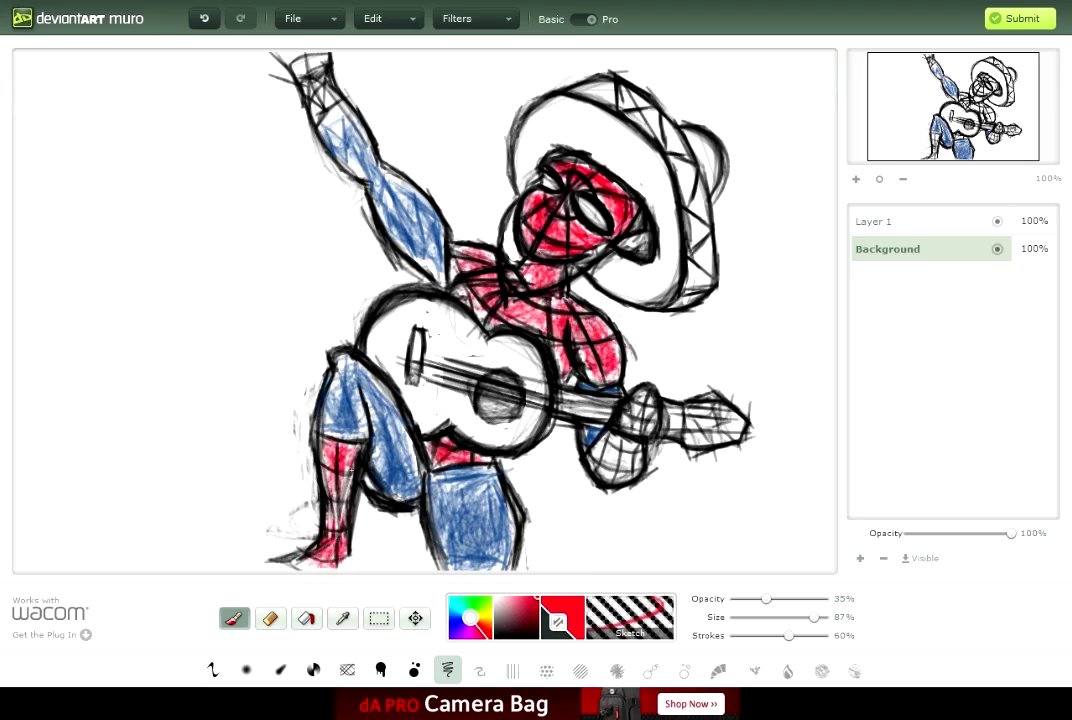
# Step: Shade the hand gripping the guitar neck and the raised hand red on Layer 1
pyautogui.click(880, 221)
pyautogui.moveTo(640, 470)
pyautogui.mouseDown()
pyautogui.moveTo(625, 420)
pyautogui.moveTo(650, 395)
pyautogui.mouseUp()
pyautogui.moveTo(270, 85)
pyautogui.mouseDown()
pyautogui.moveTo(250, 50)
pyautogui.moveTo(270, 95)
pyautogui.moveTo(248, 50)
pyautogui.mouseUp()
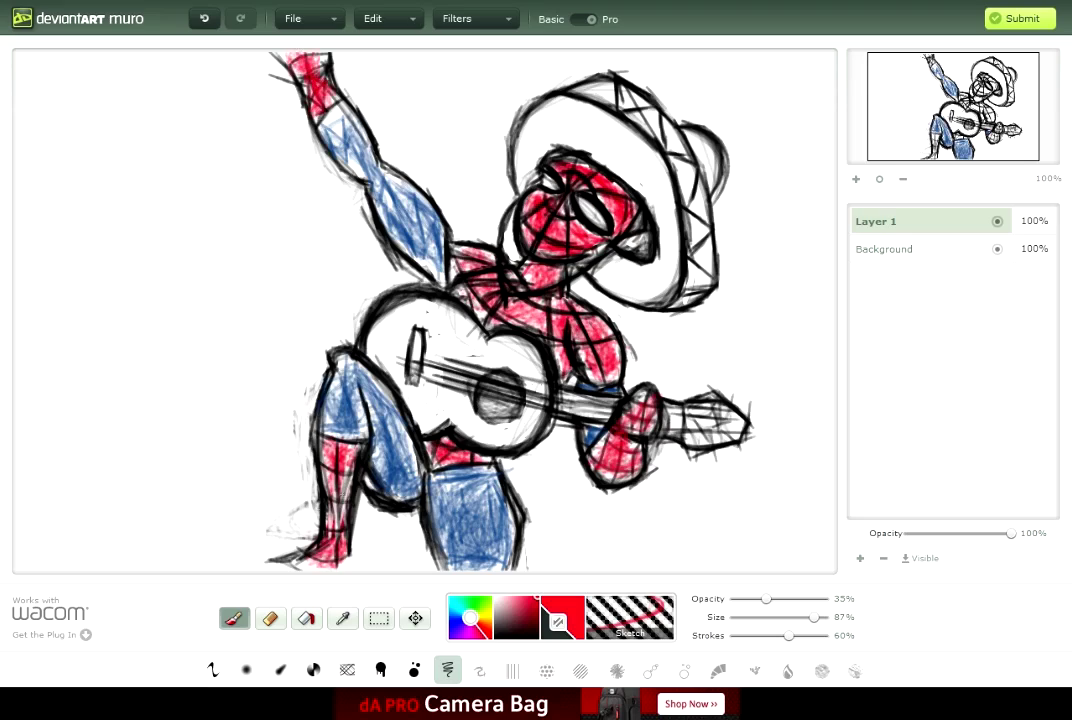
pyautogui.moveTo(285, 405); pyautogui.dragTo(283, 440)
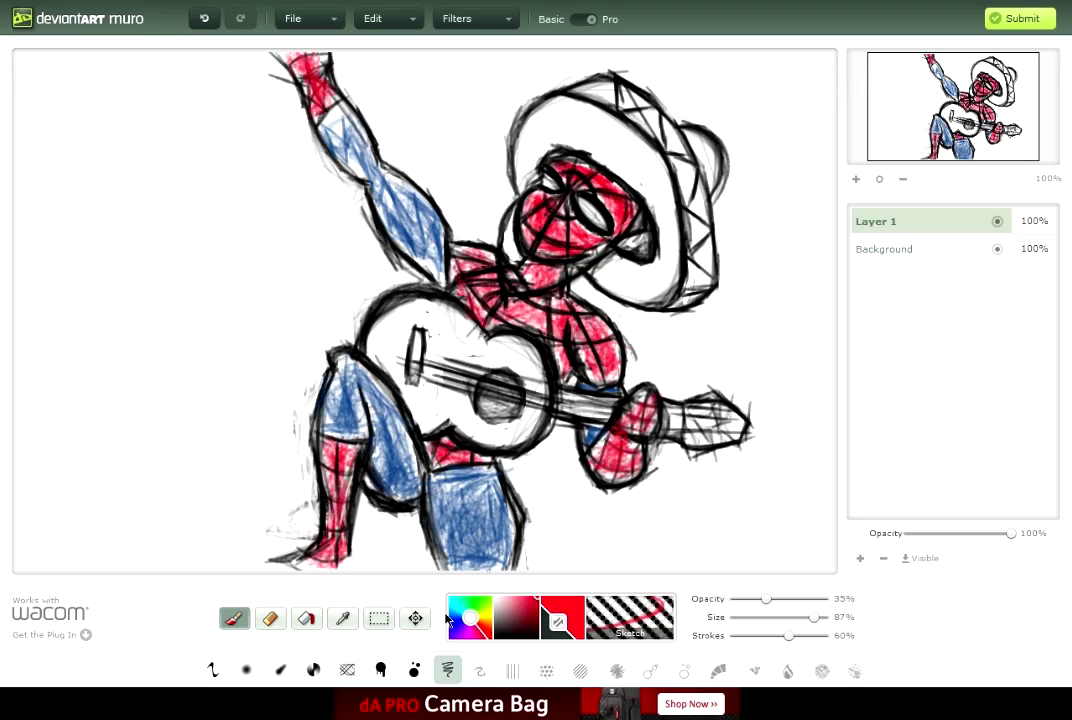
# Step: Redraw the black web lines over the red gripping hand and the raised wrist
pyautogui.click(497, 636)
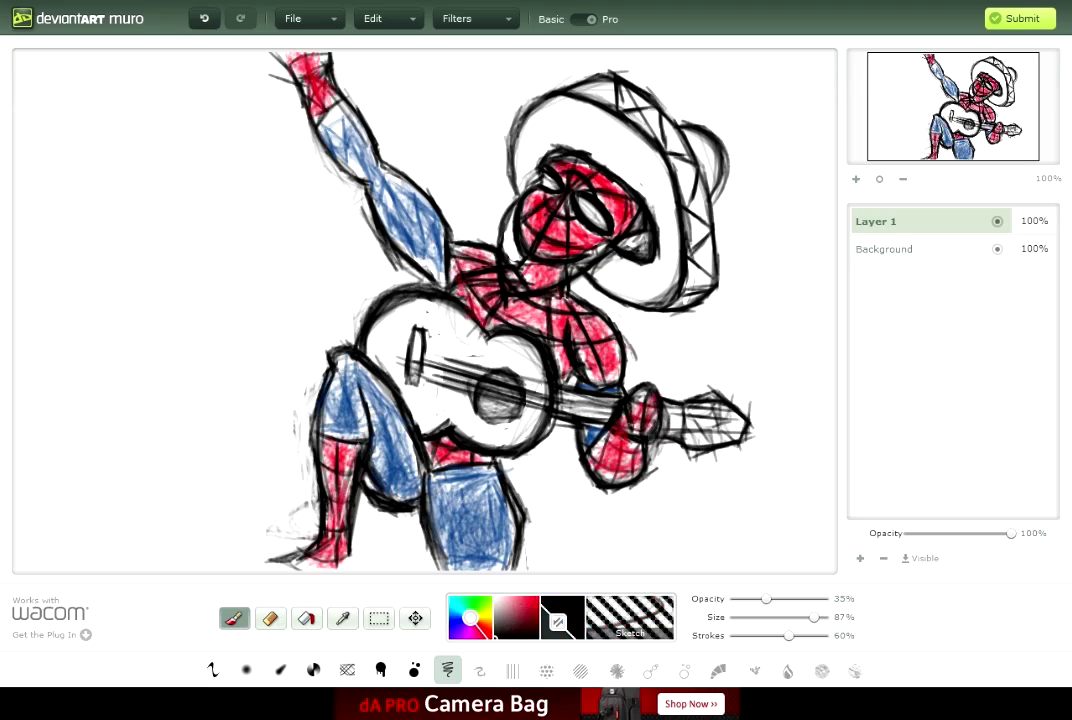
pyautogui.moveTo(540, 335)
pyautogui.mouseDown()
pyautogui.moveTo(507, 401)
pyautogui.moveTo(520, 403)
pyautogui.moveTo(535, 375)
pyautogui.mouseUp()
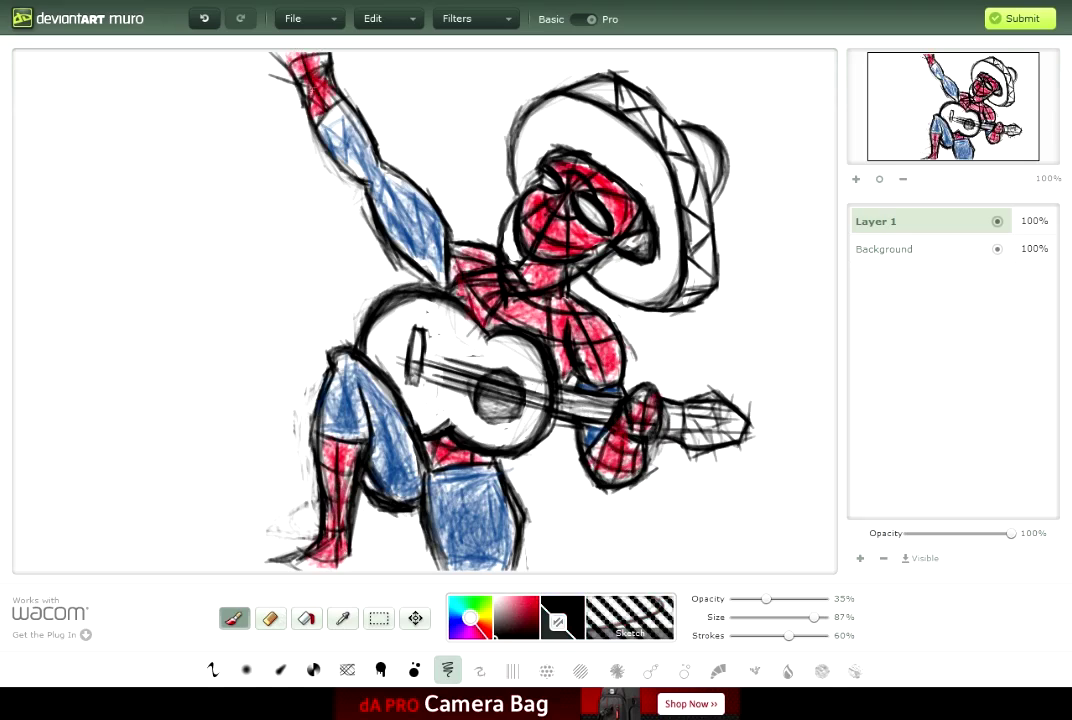
pyautogui.moveTo(280, 86)
pyautogui.mouseDown()
pyautogui.moveTo(268, 44)
pyautogui.moveTo(250, 56)
pyautogui.mouseUp()
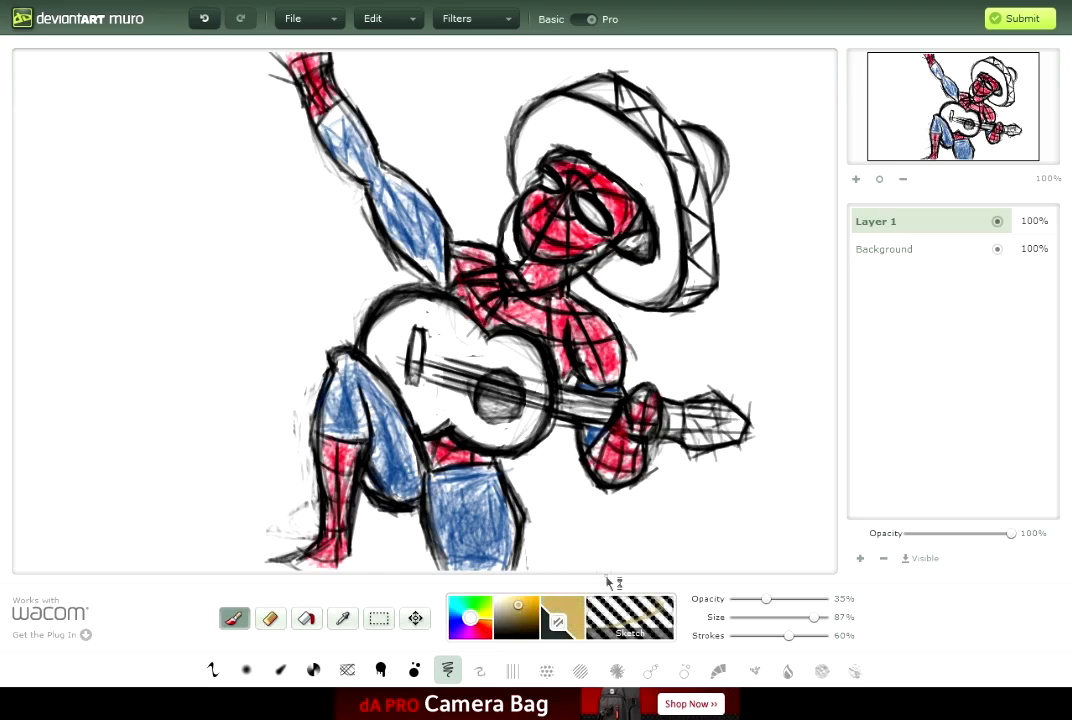
# Step: Shade the hat's underside, crown and alternate brim triangles tan on the Background layer
pyautogui.click(885, 249)
pyautogui.moveTo(625, 150)
pyautogui.mouseDown()
pyautogui.moveTo(518, 128)
pyautogui.moveTo(590, 135)
pyautogui.moveTo(630, 185)
pyautogui.moveTo(662, 282)
pyautogui.moveTo(668, 222)
pyautogui.moveTo(653, 164)
pyautogui.mouseUp()
pyautogui.moveTo(650, 158)
pyautogui.mouseDown()
pyautogui.moveTo(543, 117)
pyautogui.moveTo(561, 101)
pyautogui.moveTo(589, 120)
pyautogui.moveTo(528, 140)
pyautogui.moveTo(590, 135)
pyautogui.moveTo(656, 188)
pyautogui.moveTo(641, 148)
pyautogui.moveTo(673, 228)
pyautogui.moveTo(671, 256)
pyautogui.moveTo(608, 271)
pyautogui.moveTo(673, 287)
pyautogui.mouseUp()
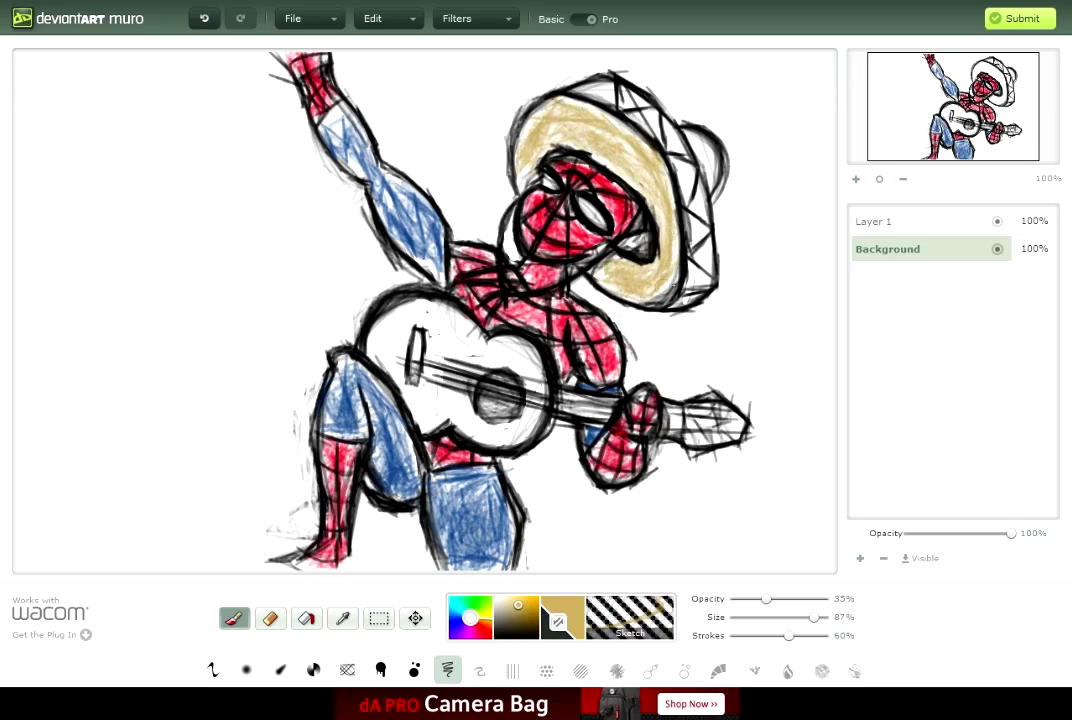
pyautogui.moveTo(701, 157); pyautogui.dragTo(720, 197)
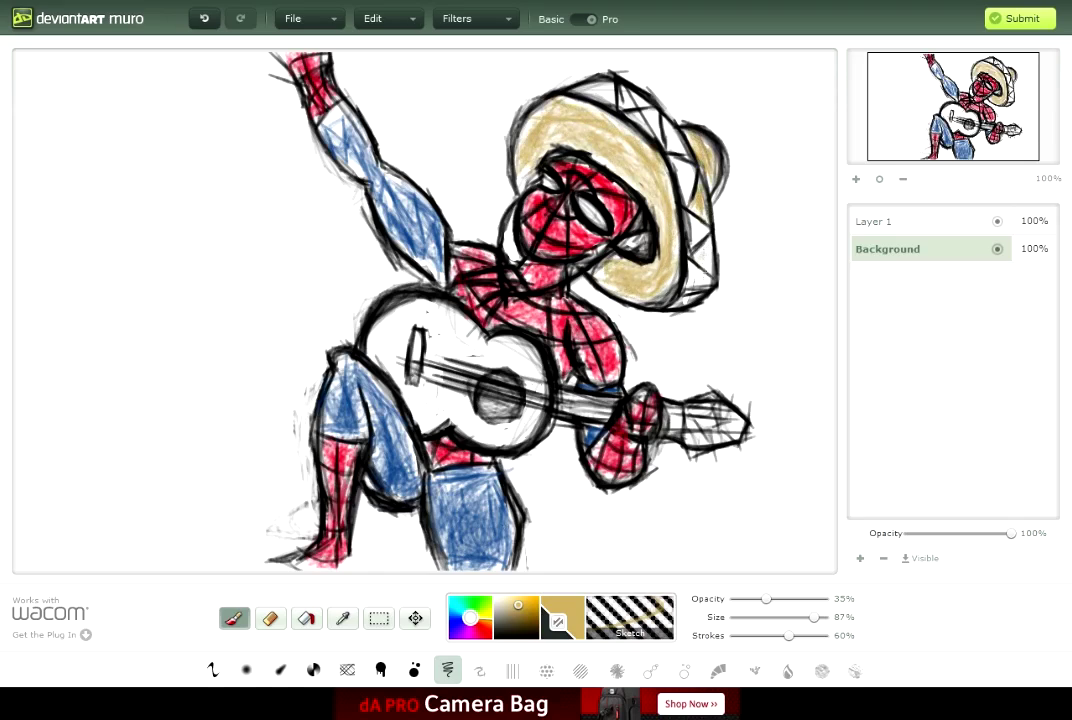
pyautogui.moveTo(684, 300); pyautogui.dragTo(697, 272)
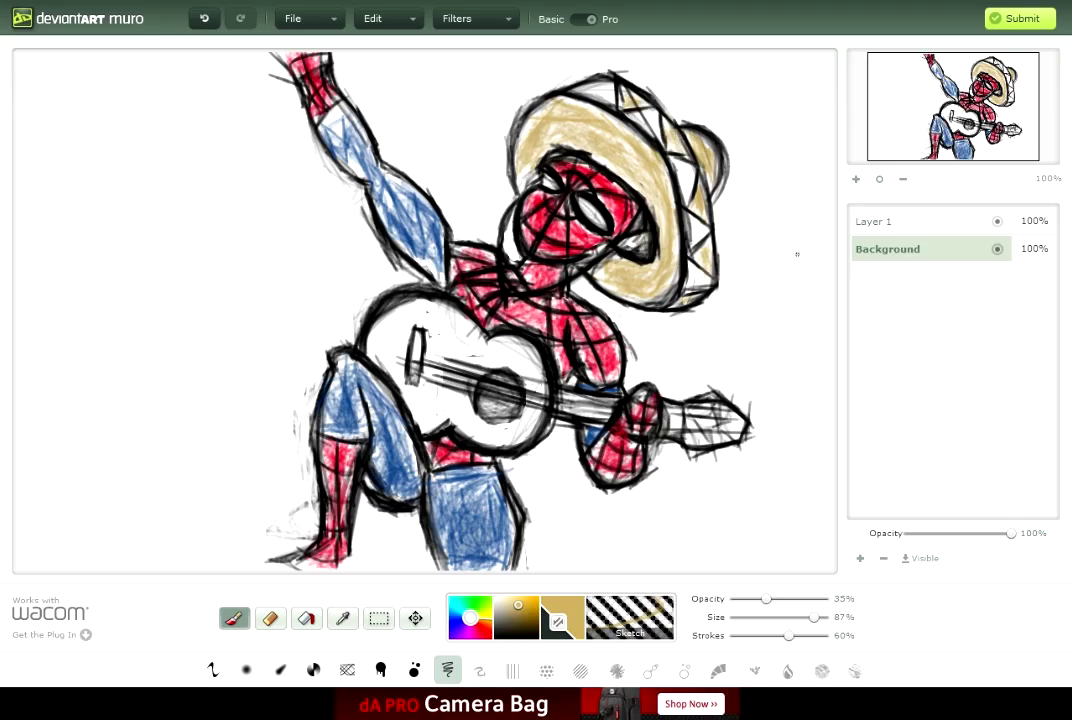
# Step: Fill the remaining triangles of the hat brim pattern with dark red
pyautogui.click(484, 629)
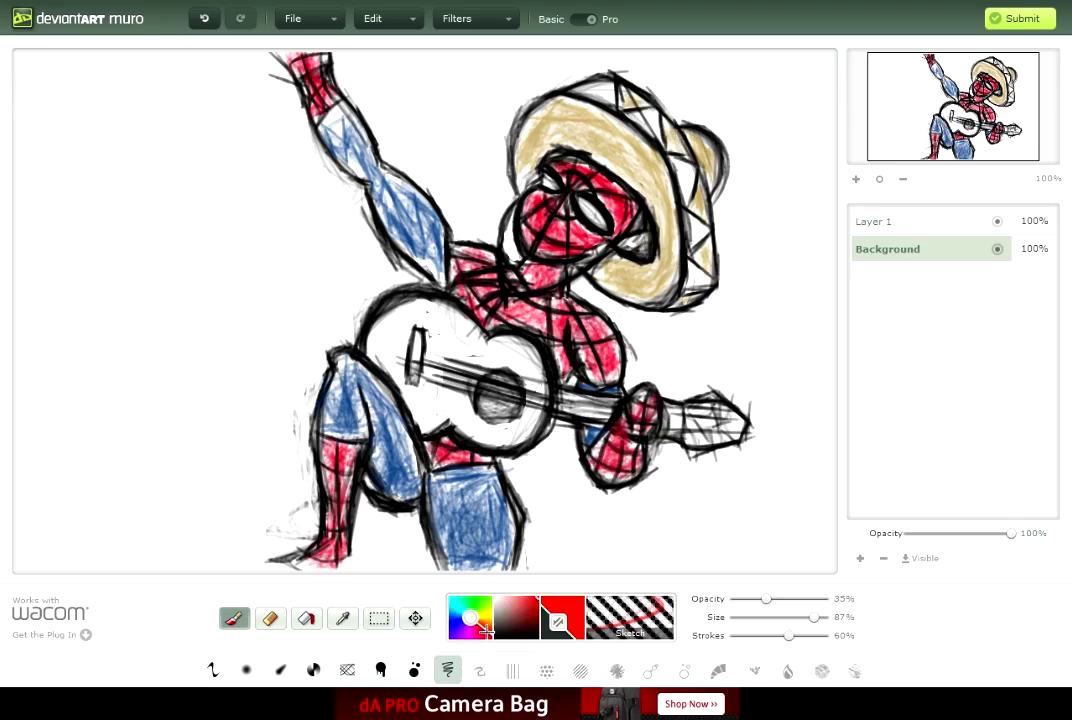
pyautogui.click(540, 613)
pyautogui.click(601, 90)
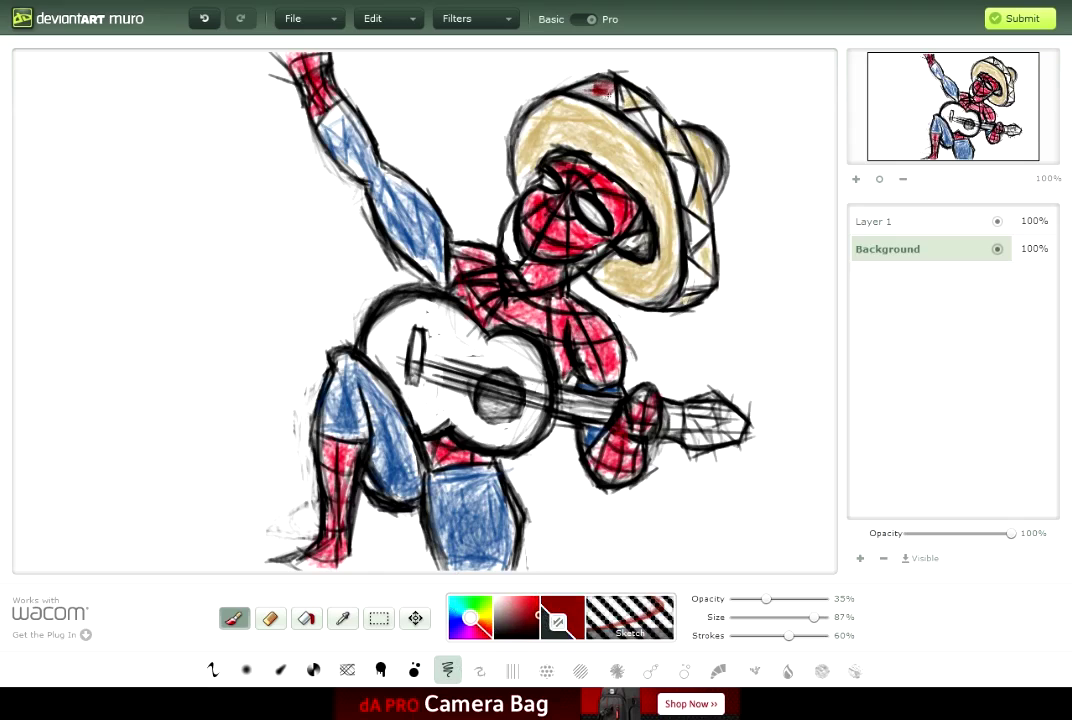
pyautogui.click(649, 120)
pyautogui.click(684, 178)
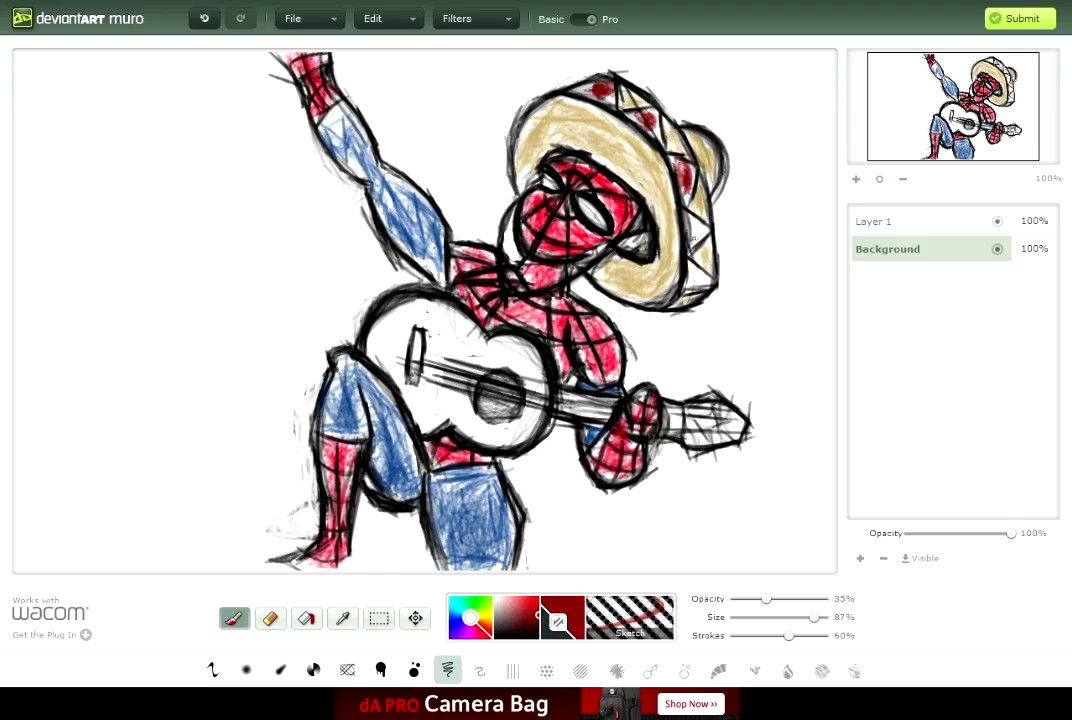
pyautogui.click(697, 232)
pyautogui.click(701, 270)
pyautogui.click(689, 285)
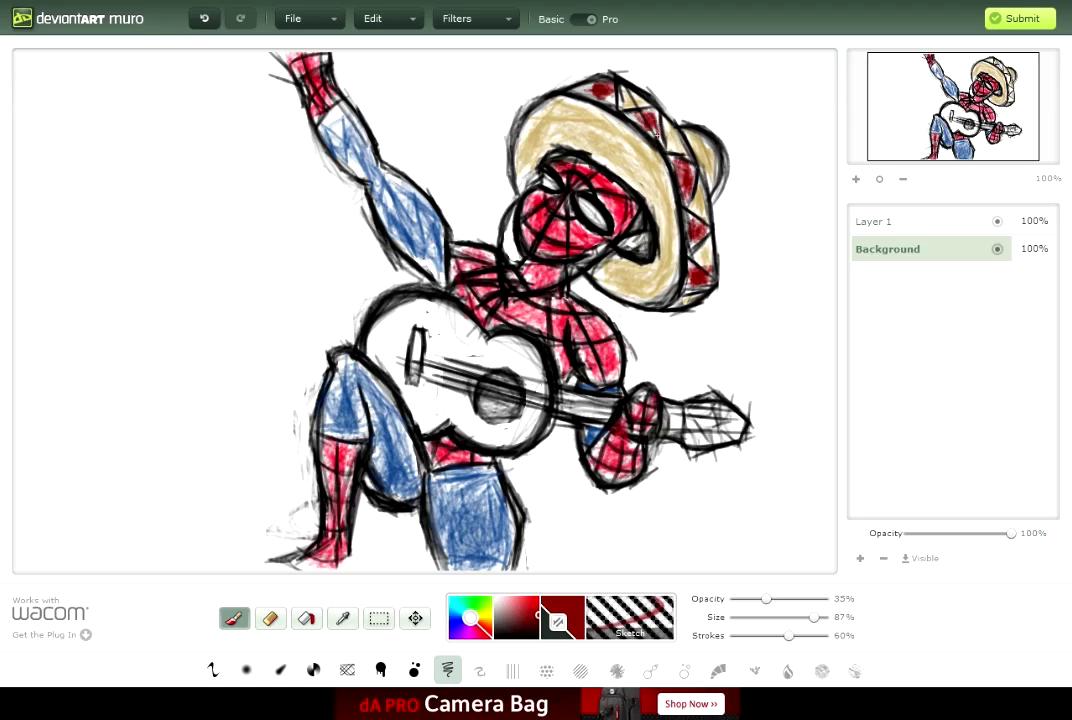
pyautogui.moveTo(590, 92); pyautogui.dragTo(598, 98)
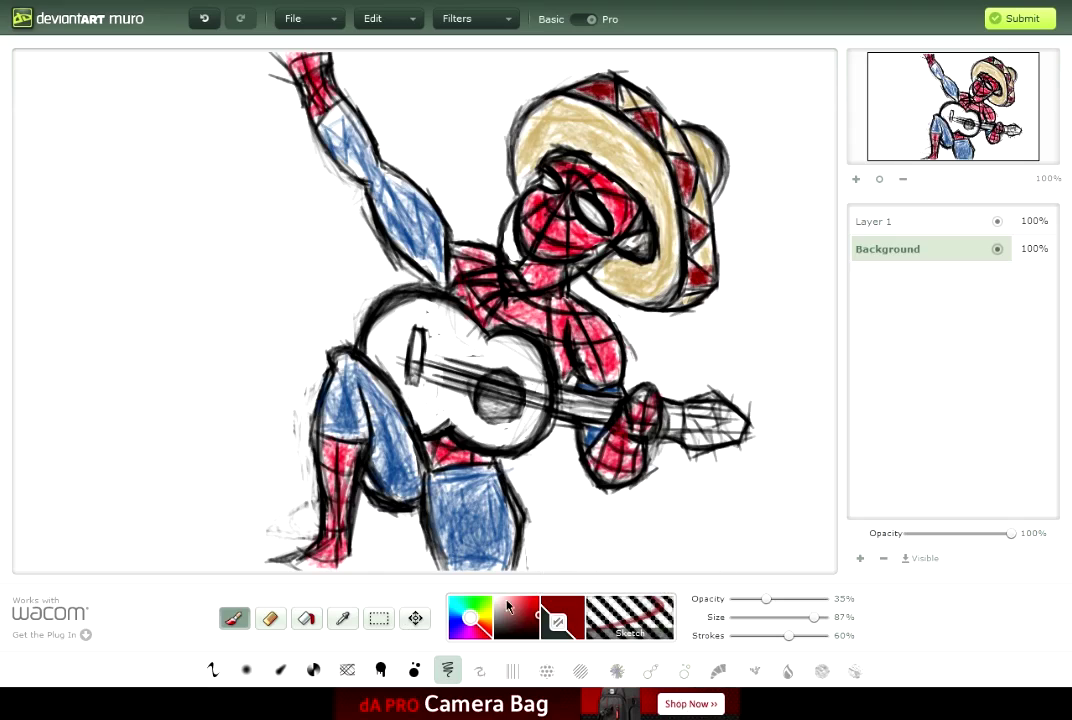
# Step: Shade the guitar body orange-brown on the Background layer and touch up around the bridge on Layer 1
pyautogui.click(552, 622)
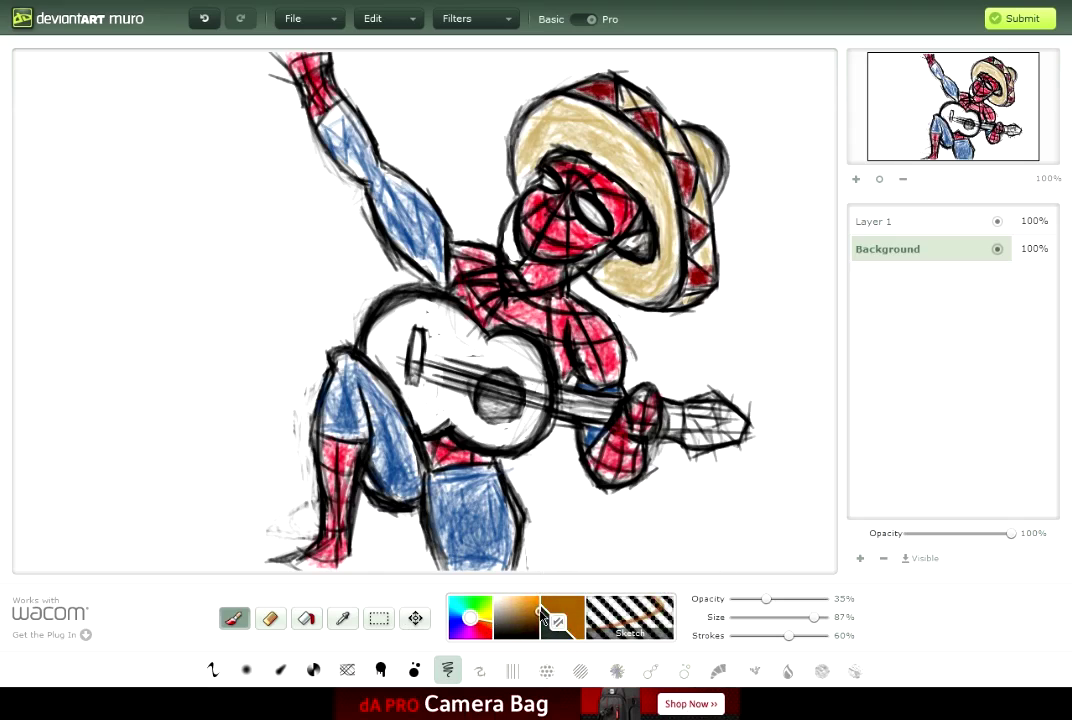
pyautogui.moveTo(385, 338)
pyautogui.mouseDown()
pyautogui.moveTo(400, 318)
pyautogui.moveTo(430, 312)
pyautogui.moveTo(472, 326)
pyautogui.moveTo(510, 346)
pyautogui.moveTo(535, 400)
pyautogui.mouseUp()
pyautogui.moveTo(430, 360)
pyautogui.mouseDown()
pyautogui.moveTo(380, 335)
pyautogui.moveTo(355, 340)
pyautogui.moveTo(315, 272)
pyautogui.moveTo(340, 300)
pyautogui.moveTo(435, 310)
pyautogui.mouseUp()
pyautogui.moveTo(360, 285)
pyautogui.mouseDown()
pyautogui.moveTo(350, 350)
pyautogui.moveTo(315, 270)
pyautogui.moveTo(395, 268)
pyautogui.moveTo(437, 333)
pyautogui.moveTo(355, 260)
pyautogui.moveTo(325, 270)
pyautogui.moveTo(395, 360)
pyautogui.moveTo(518, 430)
pyautogui.mouseUp()
pyautogui.click(873, 221)
pyautogui.moveTo(430, 365)
pyautogui.mouseDown()
pyautogui.moveTo(450, 330)
pyautogui.moveTo(450, 300)
pyautogui.mouseUp()
# Step: Shade the headstock and the gaps in the guitar body brown on Background, and tint the neck on Layer 1 at 23% opacity
pyautogui.click(887, 249)
pyautogui.moveTo(695, 440)
pyautogui.mouseDown()
pyautogui.moveTo(715, 420)
pyautogui.moveTo(732, 435)
pyautogui.mouseUp()
pyautogui.moveTo(425, 392); pyautogui.dragTo(441, 419)
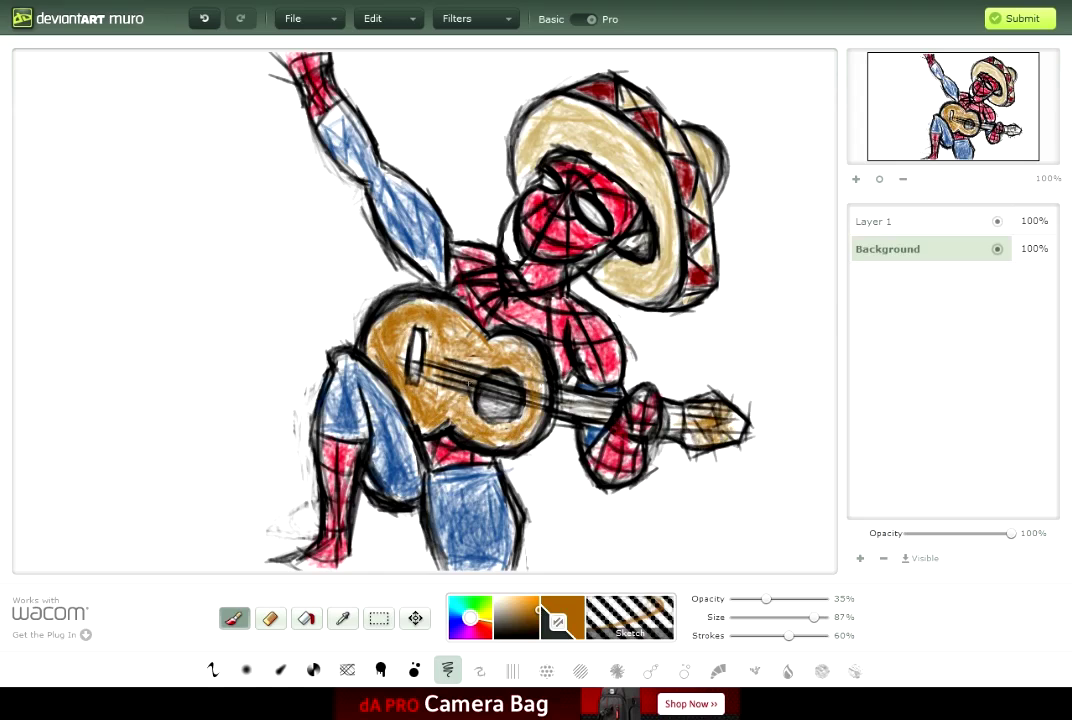
pyautogui.moveTo(390, 342); pyautogui.dragTo(362, 285)
pyautogui.click(873, 221)
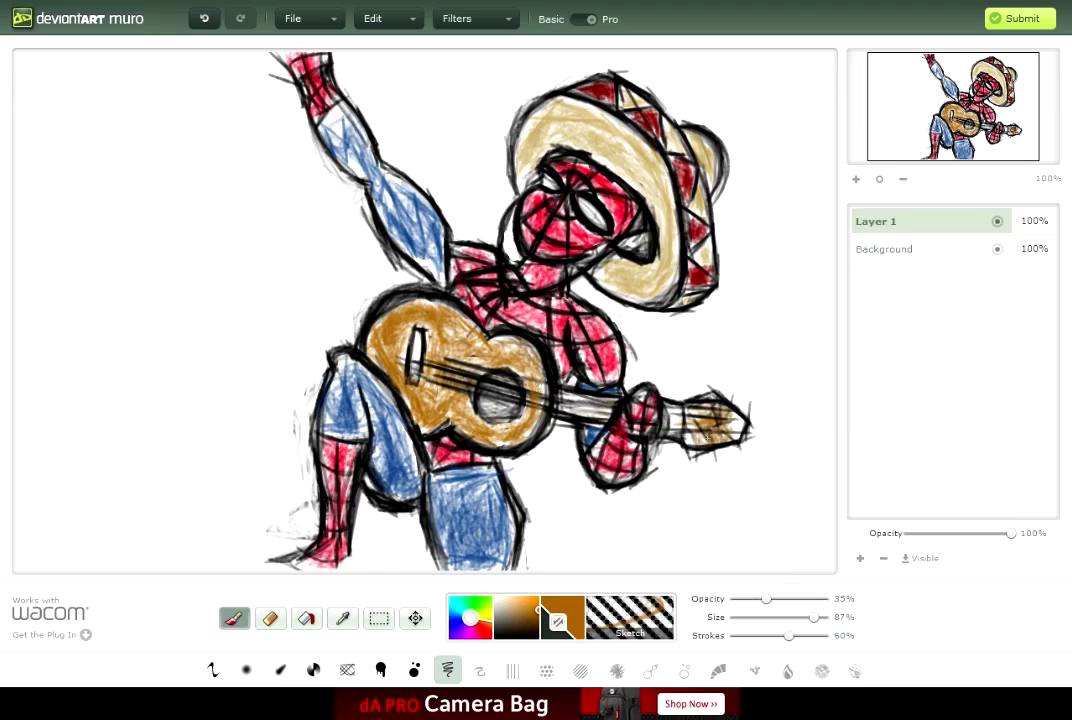
pyautogui.click(752, 599)
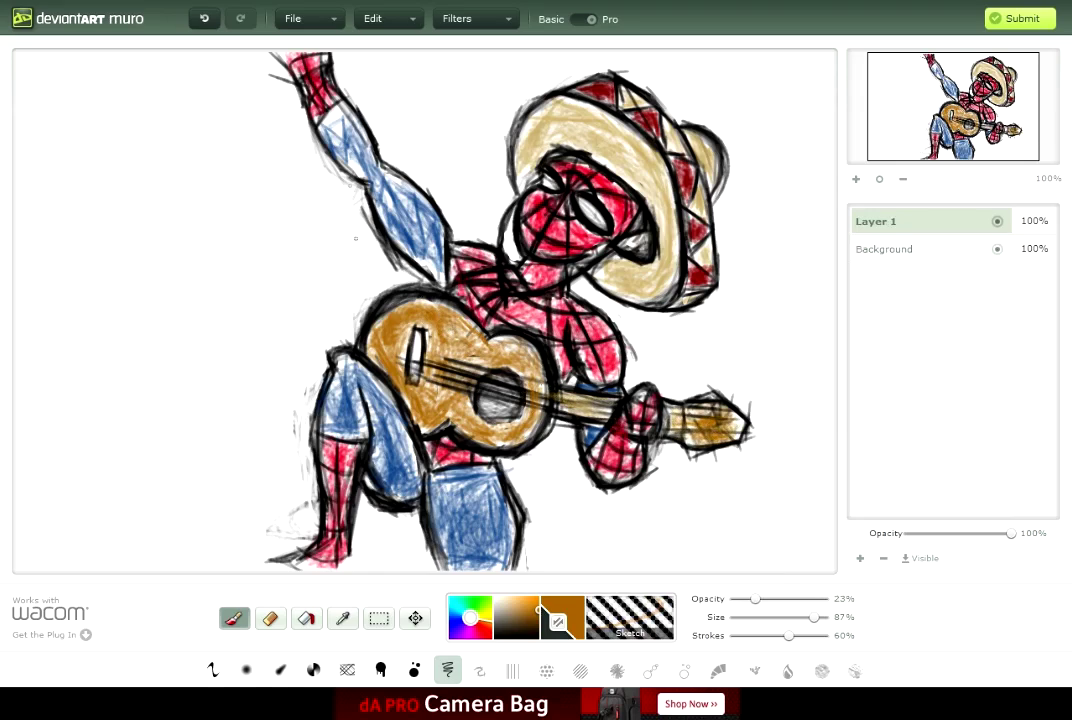
# Step: Hand-letter "Mexicano Spider Man" in black at 35% opacity in the empty space beside the raised arm
pyautogui.click(494, 637)
pyautogui.click(767, 605)
pyautogui.moveTo(34, 155)
pyautogui.mouseDown()
pyautogui.moveTo(27, 108)
pyautogui.moveTo(47, 128)
pyautogui.moveTo(52, 100)
pyautogui.moveTo(73, 137)
pyautogui.moveTo(83, 115)
pyautogui.moveTo(112, 100)
pyautogui.moveTo(117, 122)
pyautogui.moveTo(135, 103)
pyautogui.moveTo(198, 82)
pyautogui.moveTo(246, 74)
pyautogui.mouseUp()
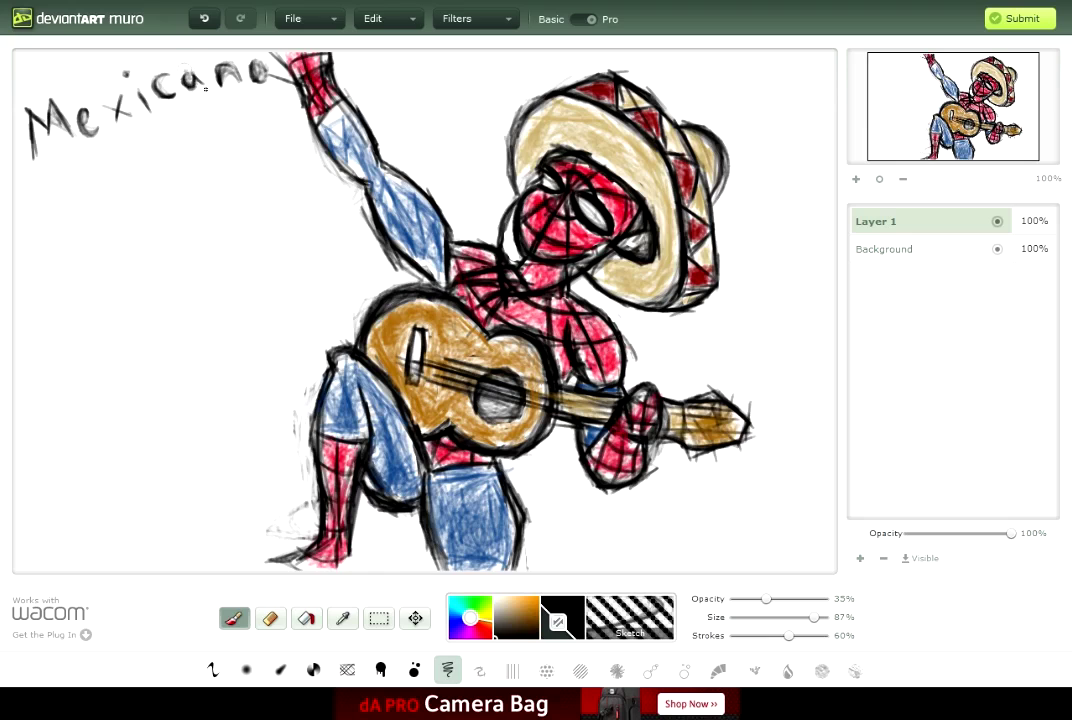
pyautogui.moveTo(80, 184)
pyautogui.mouseDown()
pyautogui.moveTo(62, 215)
pyautogui.moveTo(66, 255)
pyautogui.mouseUp()
pyautogui.moveTo(92, 196); pyautogui.dragTo(116, 236)
pyautogui.moveTo(100, 198); pyautogui.dragTo(112, 214)
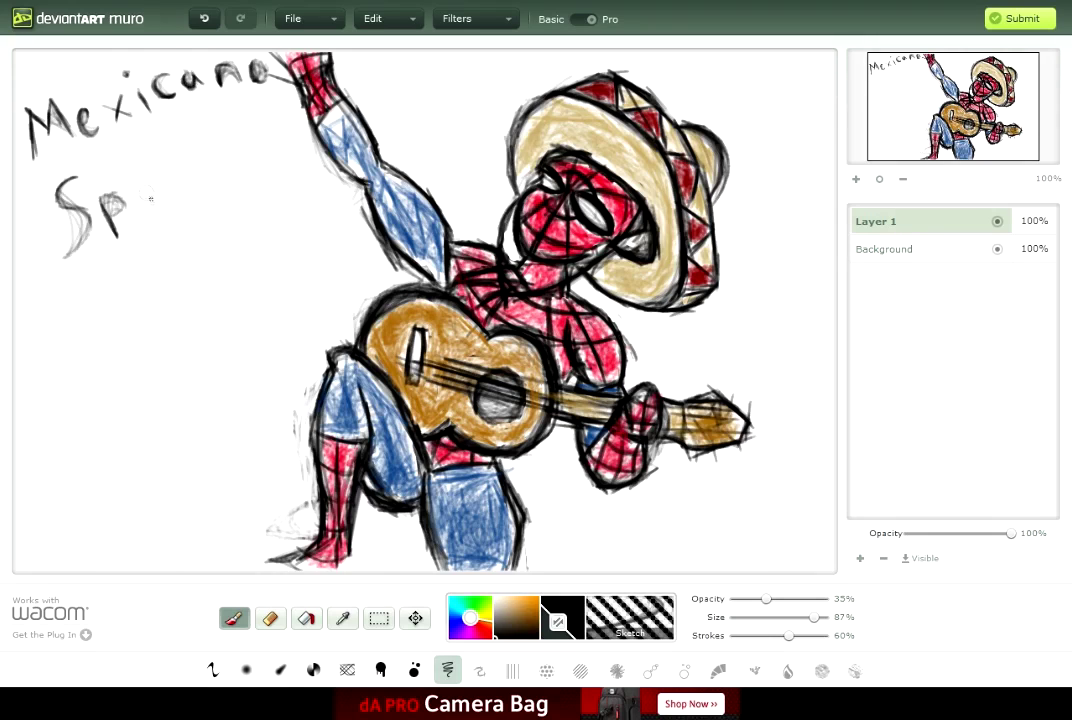
pyautogui.moveTo(185, 162); pyautogui.dragTo(174, 188)
pyautogui.moveTo(190, 130)
pyautogui.mouseDown()
pyautogui.moveTo(192, 186)
pyautogui.moveTo(258, 135)
pyautogui.mouseUp()
pyautogui.moveTo(103, 300)
pyautogui.mouseDown()
pyautogui.moveTo(150, 272)
pyautogui.moveTo(182, 285)
pyautogui.moveTo(215, 252)
pyautogui.mouseUp()
# Step: Letter "LoL" with a smiley face below the title, and sign the drawing with the artist's name and a flourish
pyautogui.moveTo(48, 366)
pyautogui.mouseDown()
pyautogui.moveTo(104, 362)
pyautogui.moveTo(165, 333)
pyautogui.moveTo(196, 302)
pyautogui.moveTo(220, 312)
pyautogui.mouseUp()
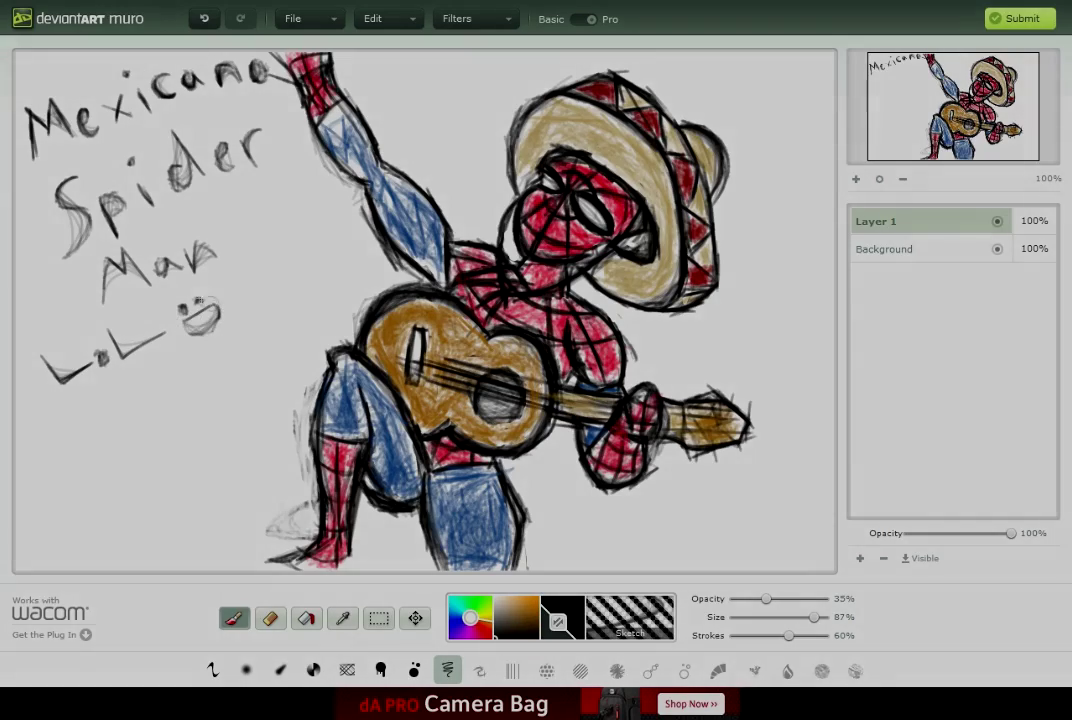
pyautogui.moveTo(88, 455)
pyautogui.mouseDown()
pyautogui.moveTo(162, 424)
pyautogui.moveTo(185, 432)
pyautogui.moveTo(140, 507)
pyautogui.moveTo(165, 480)
pyautogui.mouseUp()
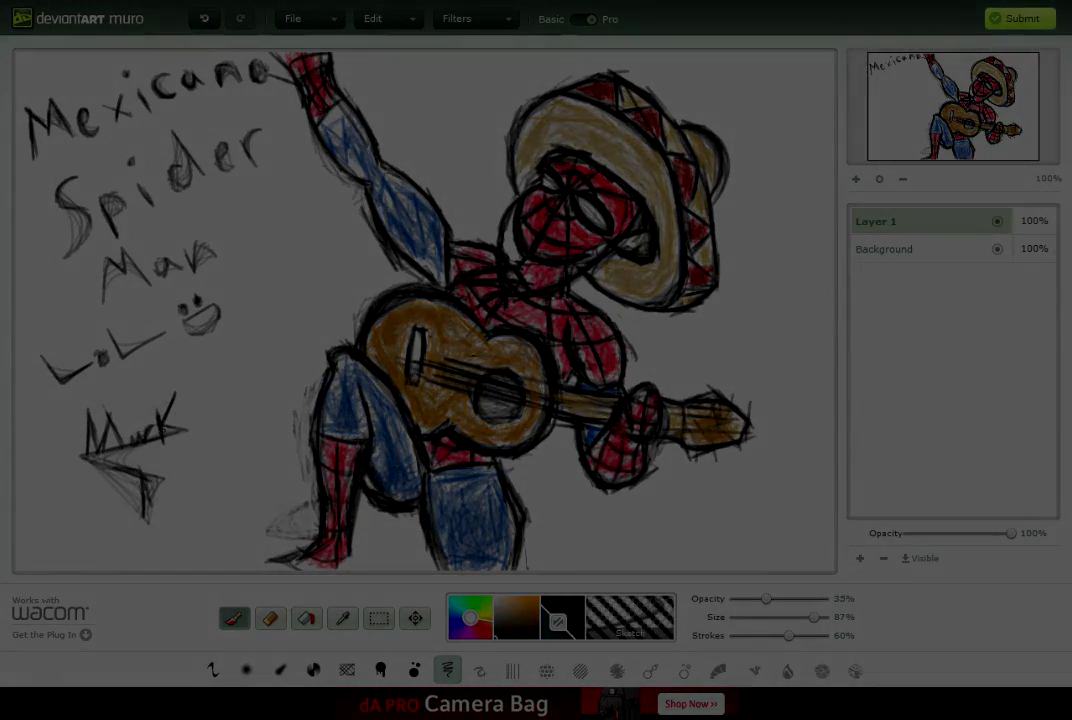